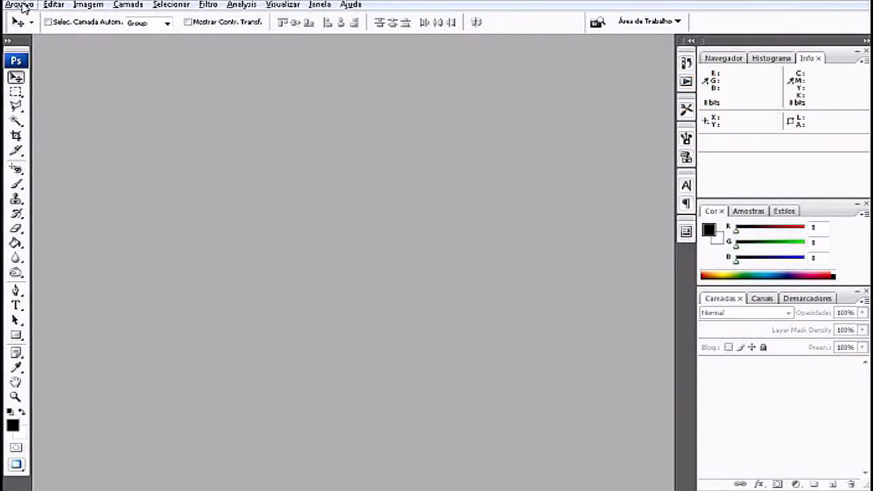
- Open the corte automatizado collage from the cortando imagens folder on the desktop
click(23, 5)
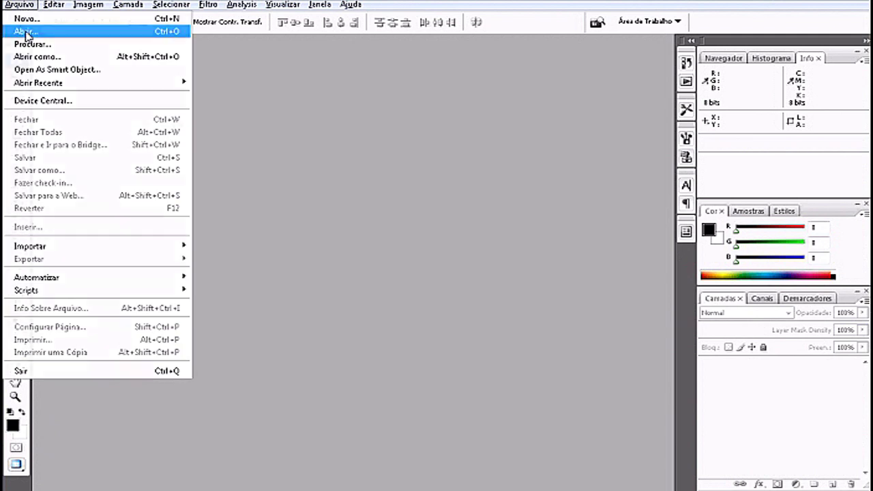
click(23, 30)
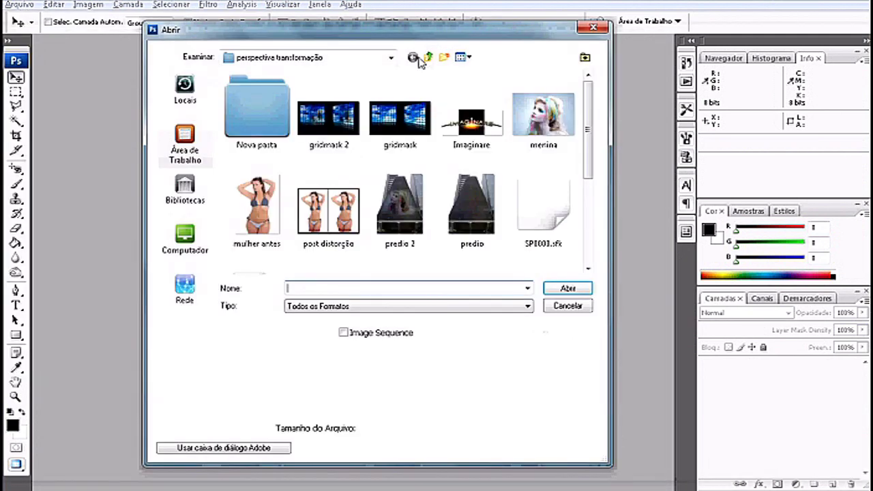
click(428, 58)
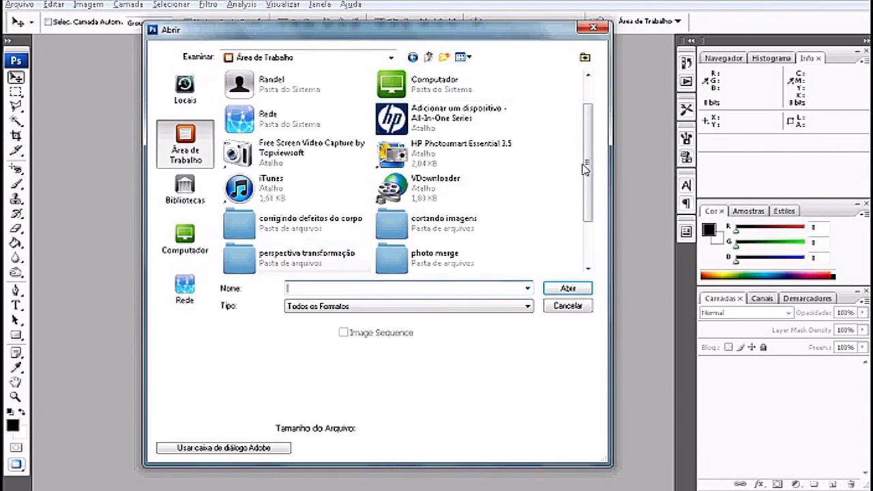
drag(588, 172, 596, 204)
scroll(595, 205, down, 1)
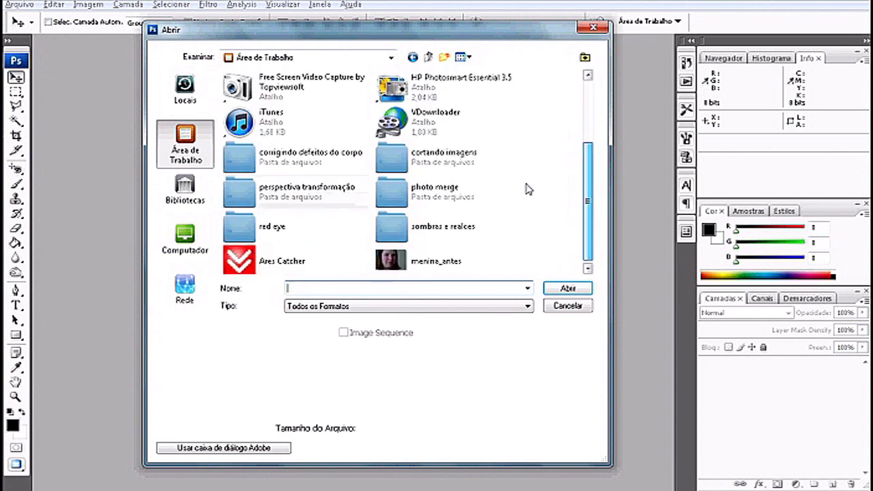
click(437, 162)
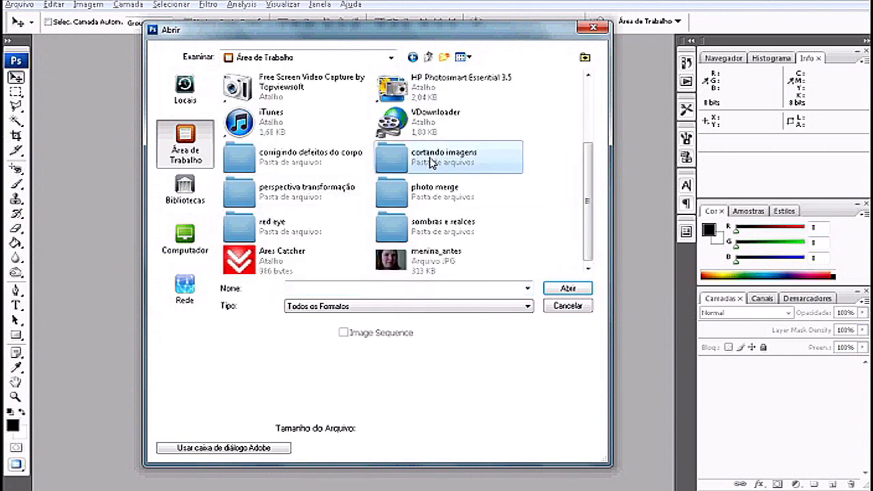
double_click(430, 161)
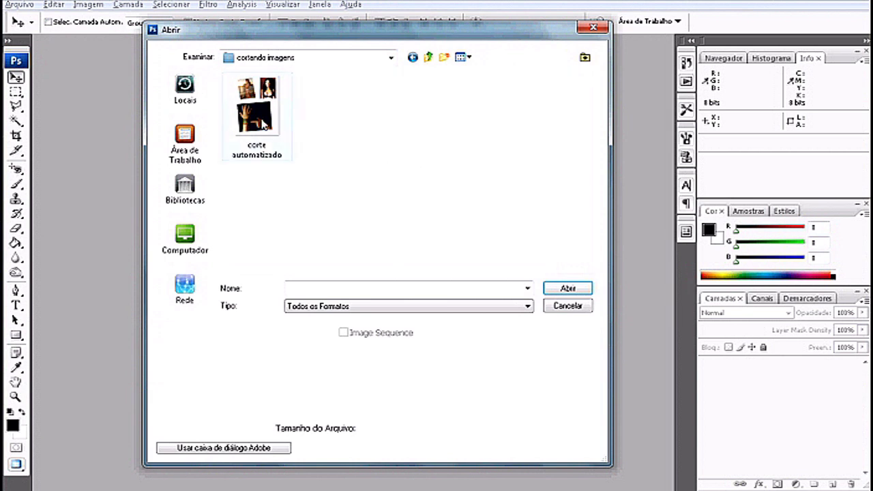
click(263, 124)
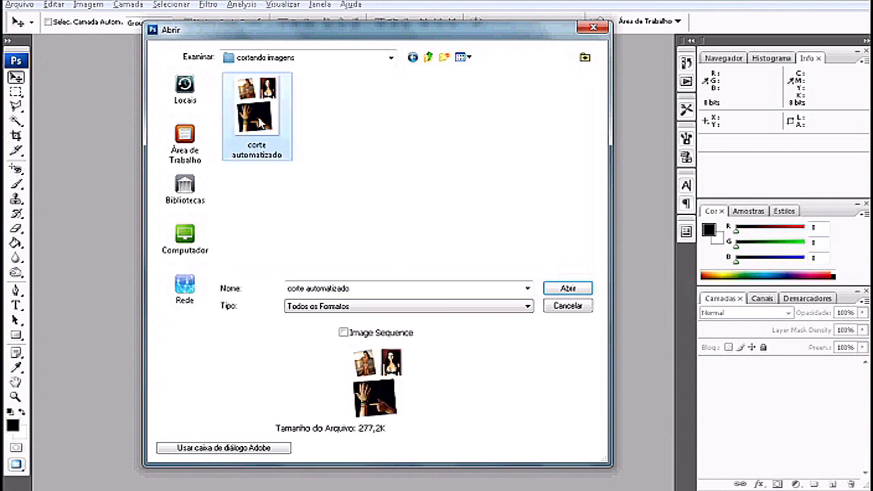
double_click(258, 122)
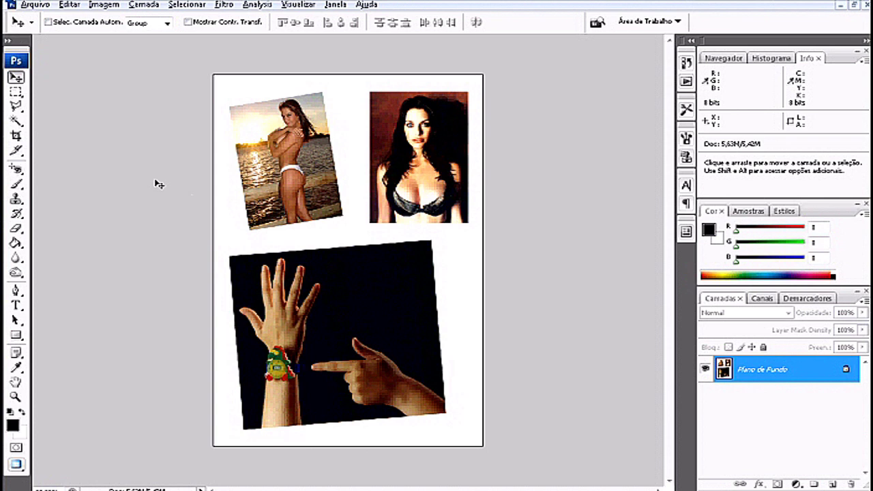
- Run Automatizar > Cortar e Corrigir Fotos to split the scan into three straightened documents
click(36, 6)
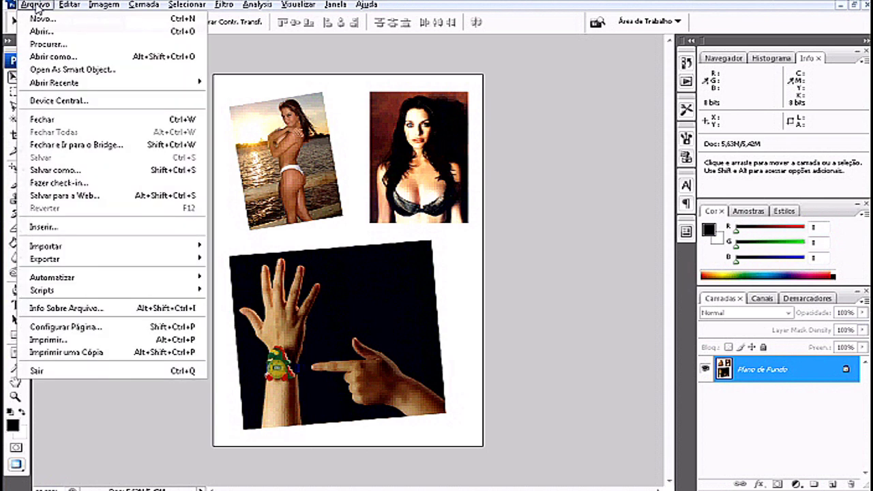
mouse_move(142, 281)
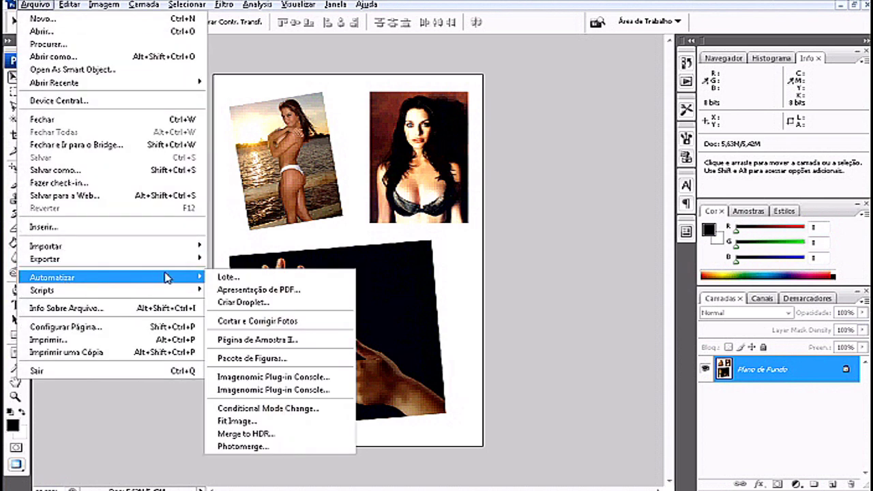
click(262, 325)
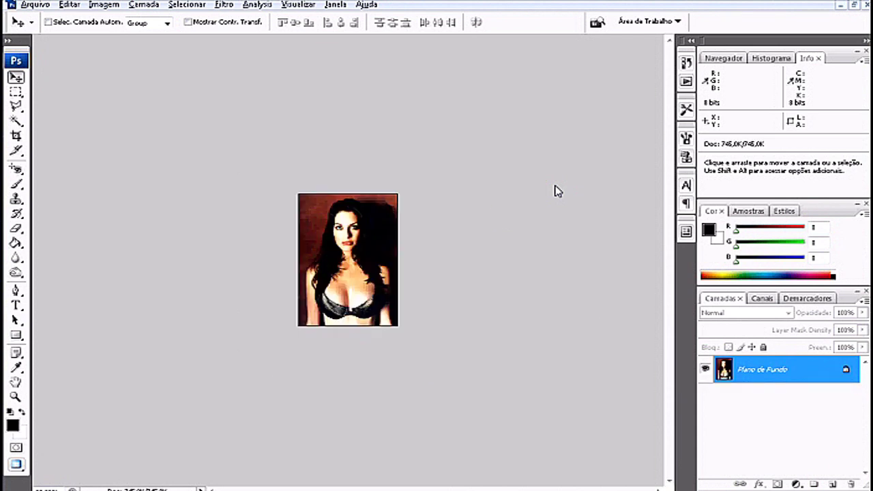
click(854, 5)
- Drag the cópia, cópia 2 and cópia 3 windows apart so each is visible
drag(168, 58, 520, 68)
drag(140, 62, 464, 168)
drag(169, 64, 534, 109)
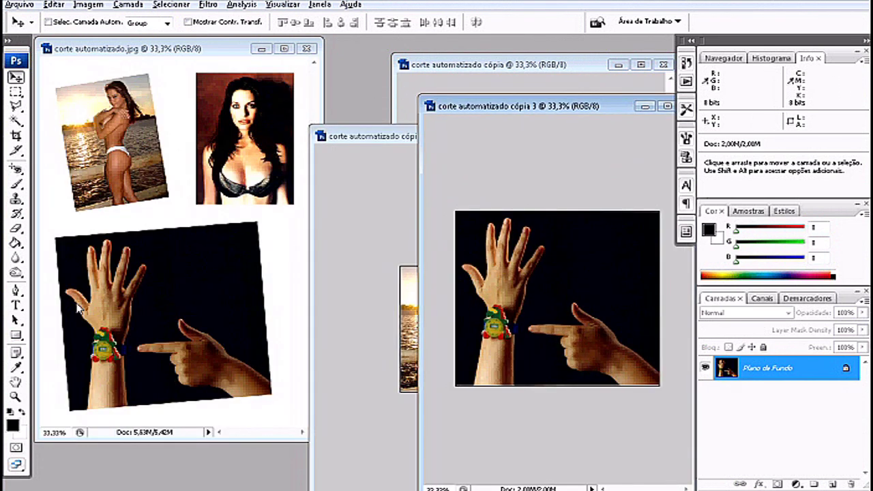
drag(546, 107, 451, 111)
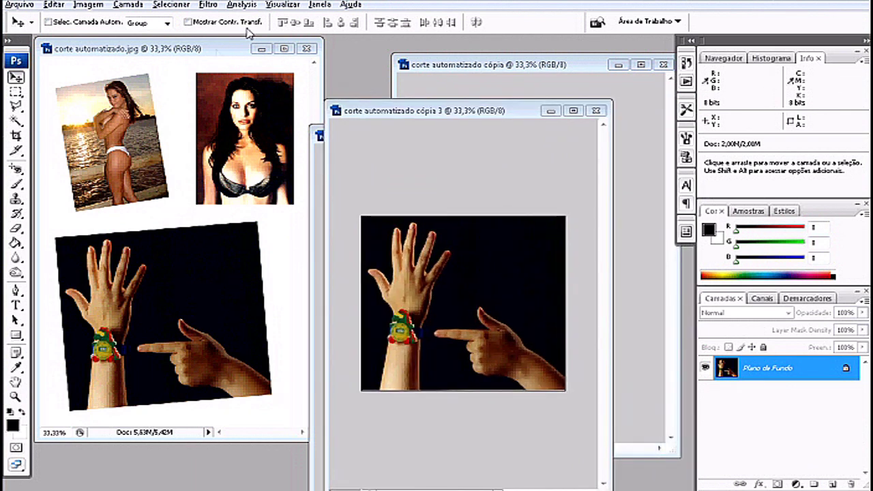
- Close the original corte automatizado.jpg and bring up Save As for cópia 3
click(217, 50)
click(307, 49)
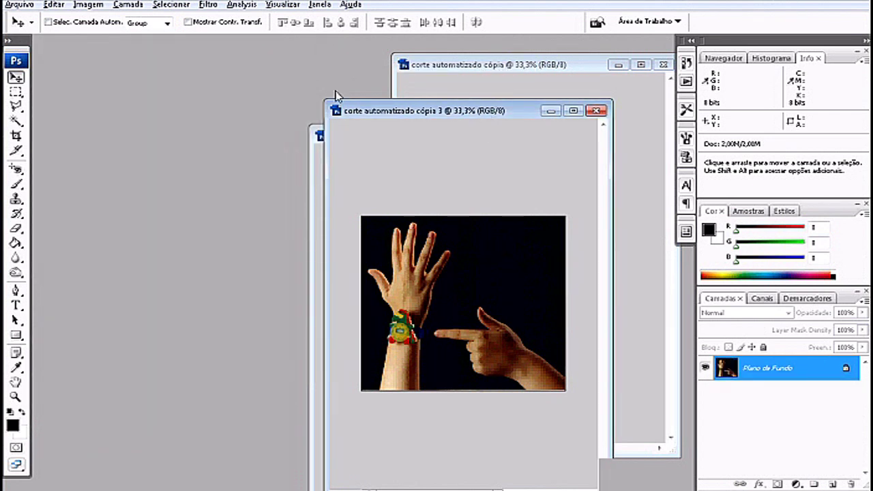
drag(339, 109, 158, 86)
click(18, 5)
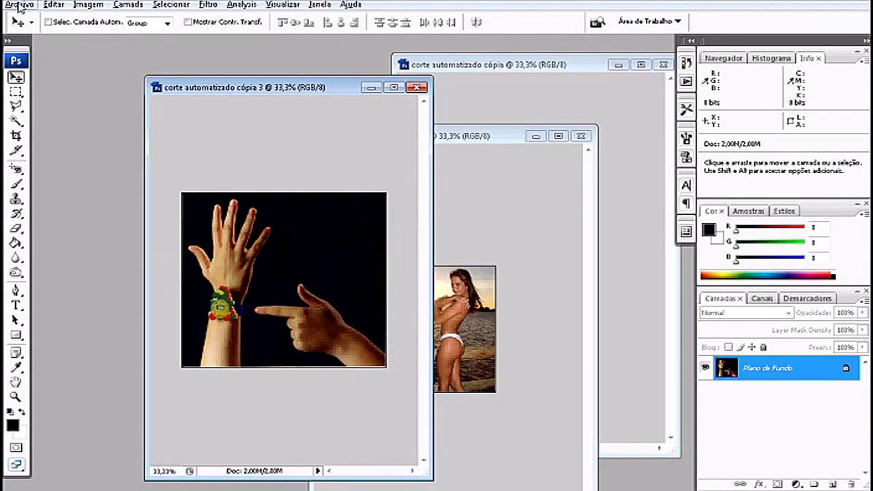
click(35, 171)
- Save cópia 3 as JPEG 'corte automatizado cópia 3' and close it
click(236, 277)
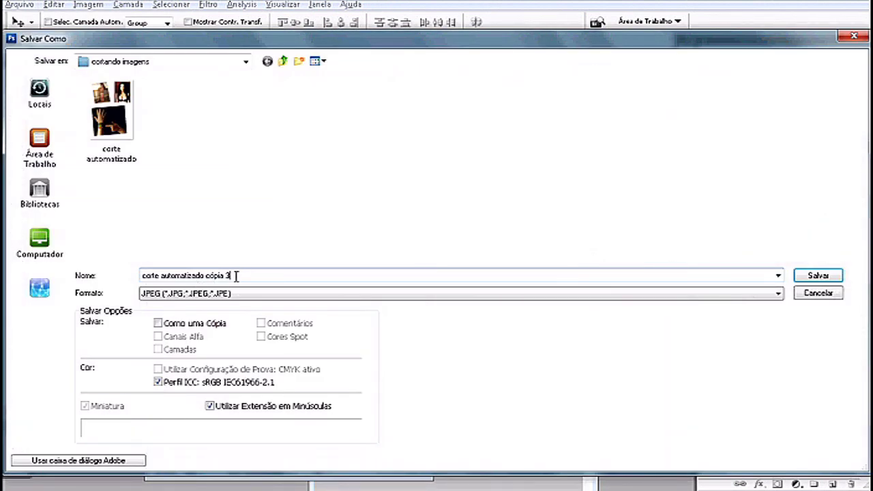
click(819, 279)
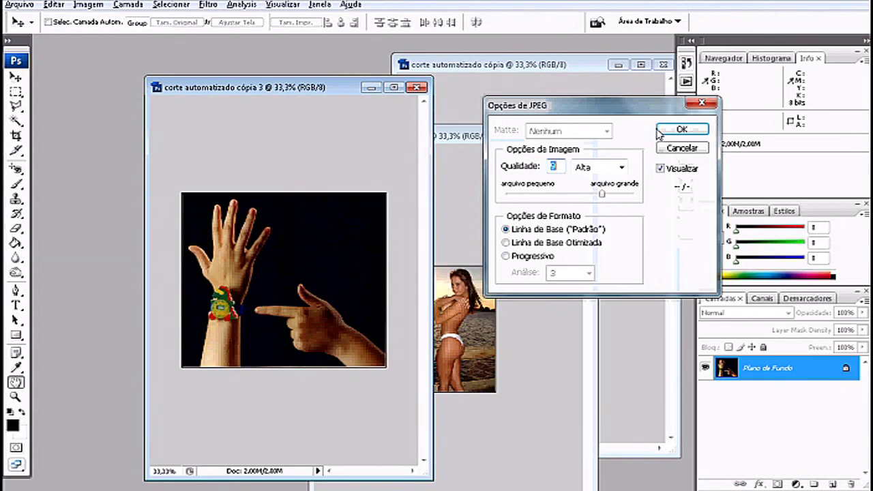
click(683, 129)
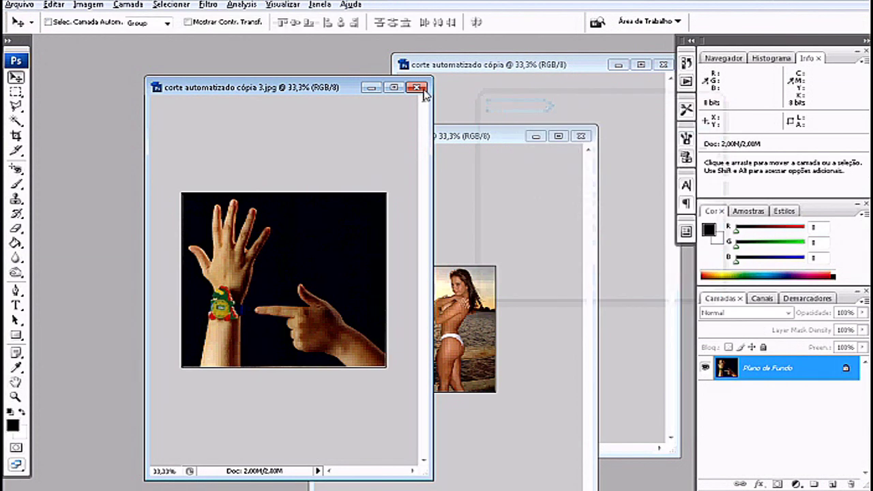
click(417, 89)
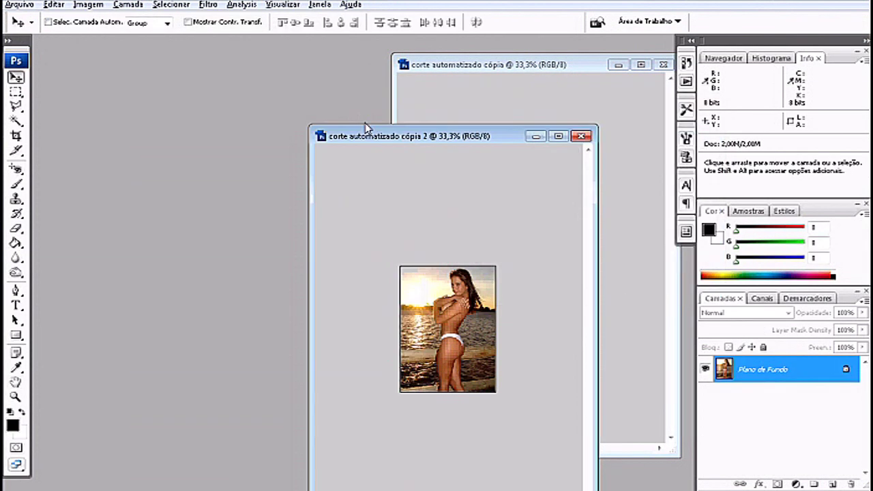
- Close cópia 2 and cópia, saving each as a JPEG when prompted
click(581, 136)
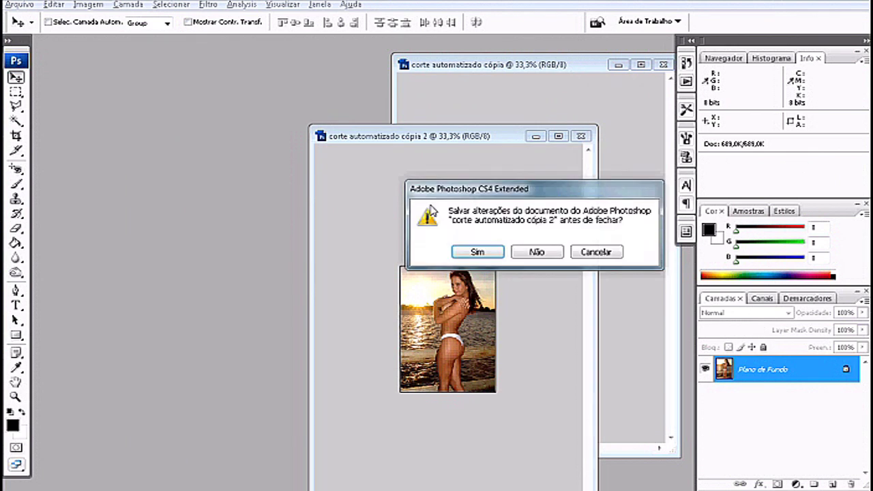
click(485, 254)
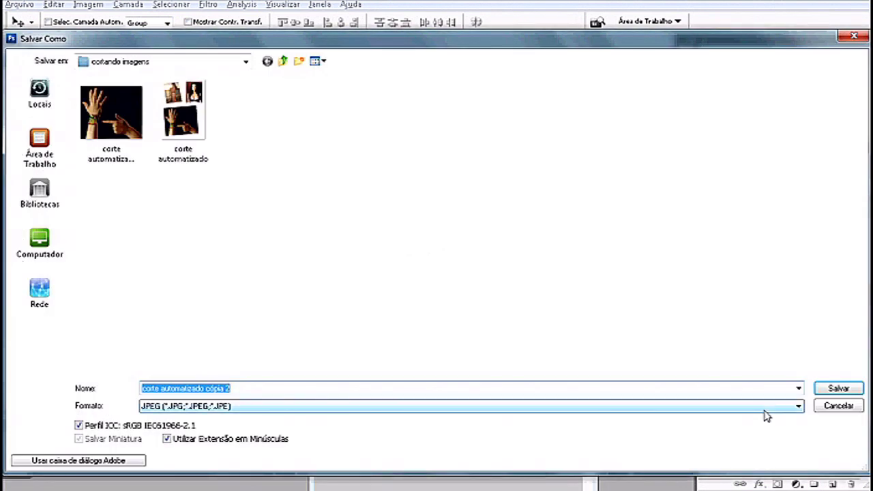
click(825, 390)
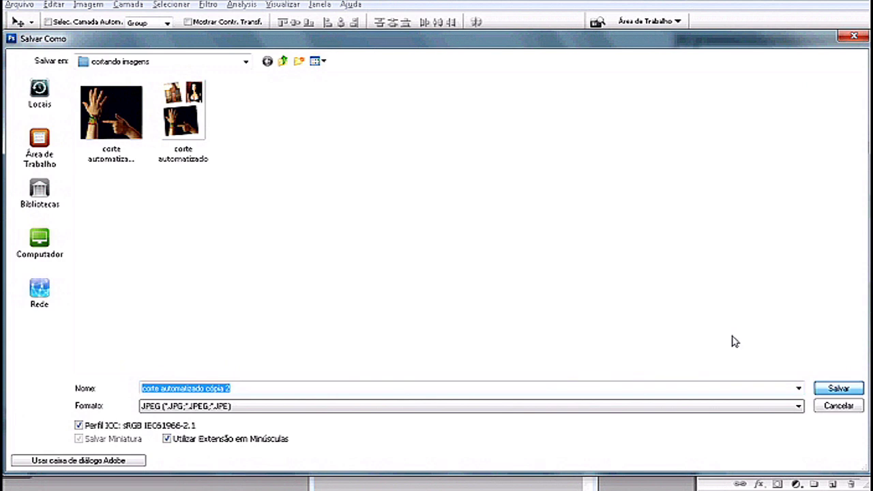
click(681, 130)
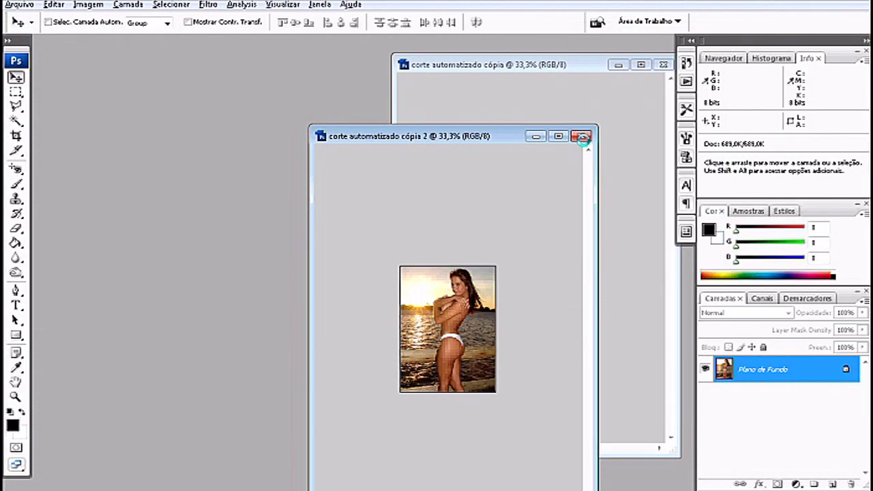
click(663, 65)
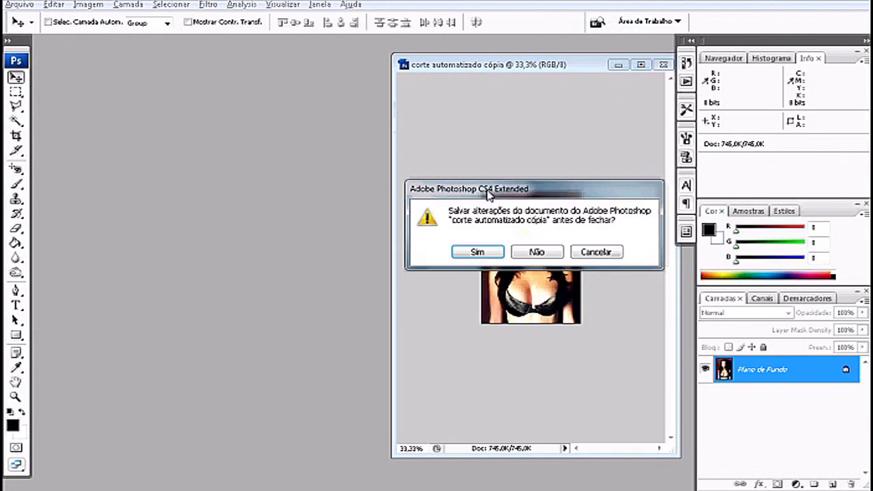
click(476, 252)
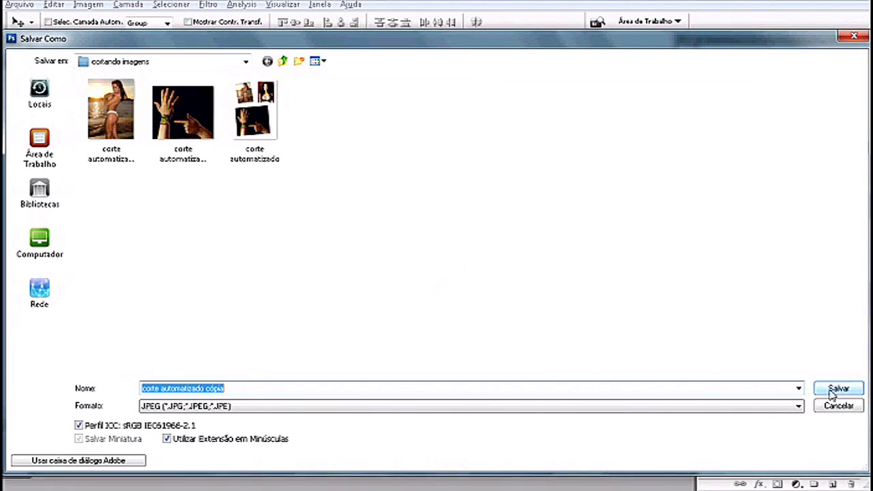
click(838, 389)
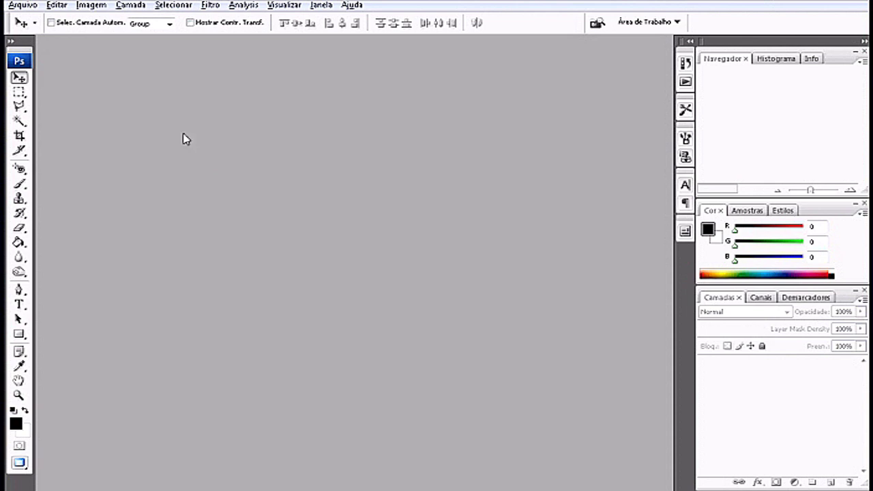
- Open the tea_cup image from the perspectiva transformação folder
click(23, 5)
click(30, 33)
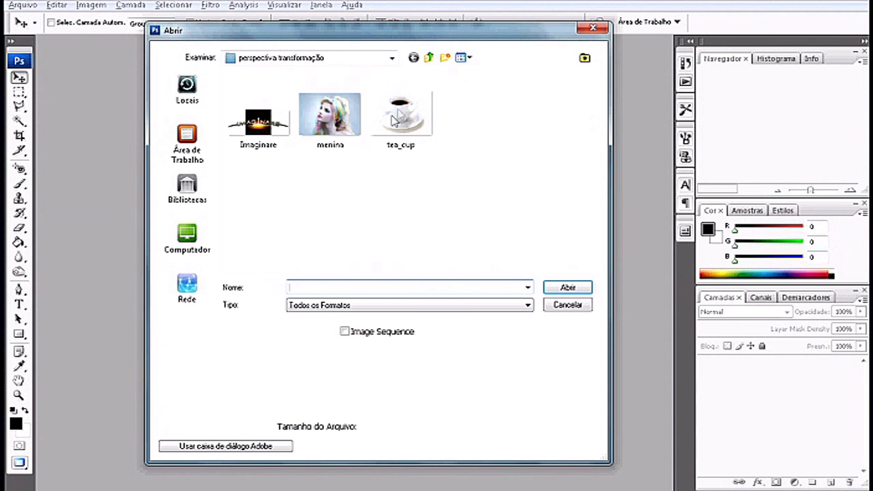
click(402, 123)
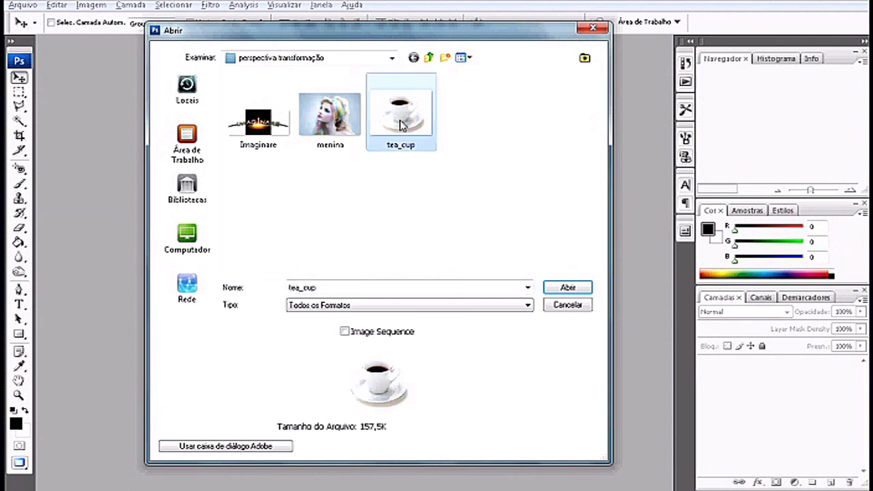
double_click(401, 121)
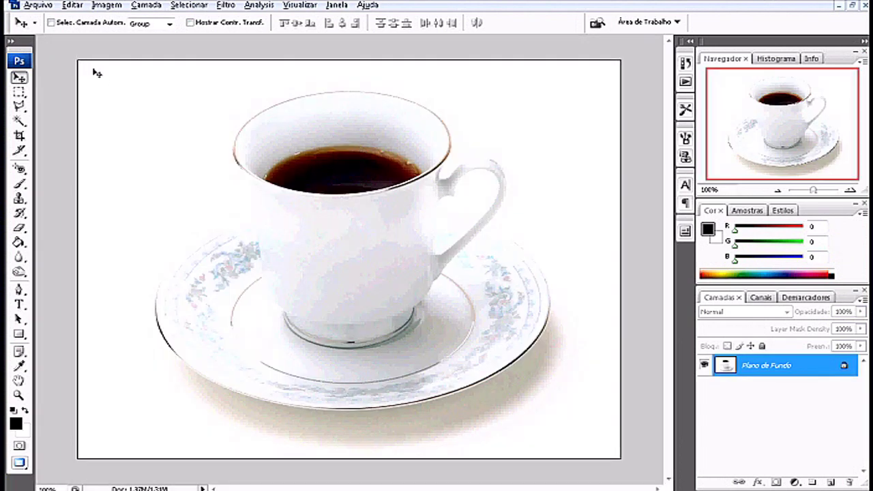
- Open the menina portrait photo as well
click(41, 8)
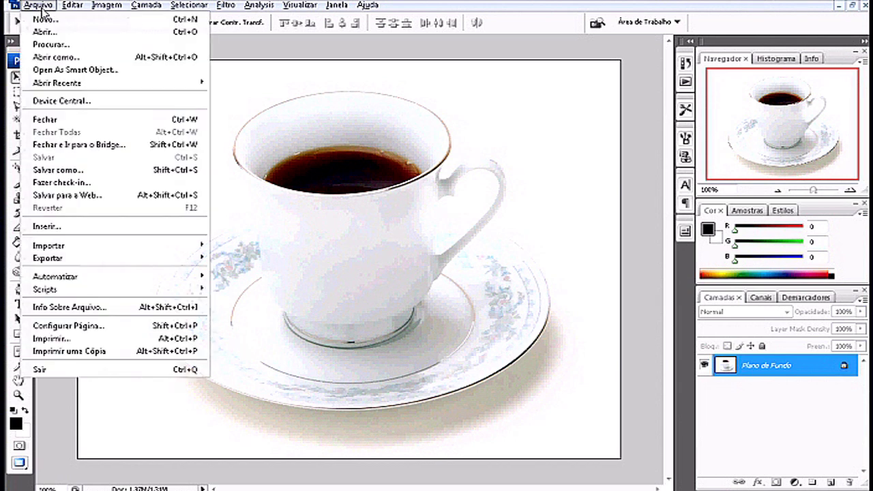
click(45, 31)
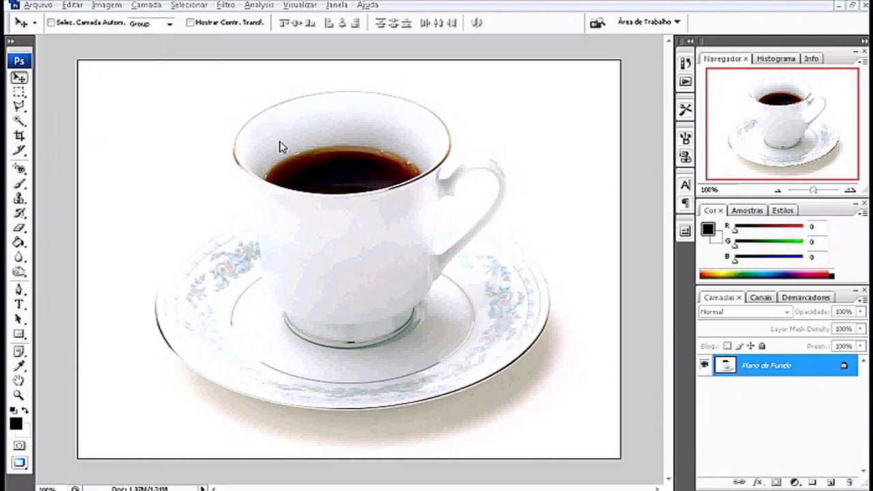
double_click(345, 140)
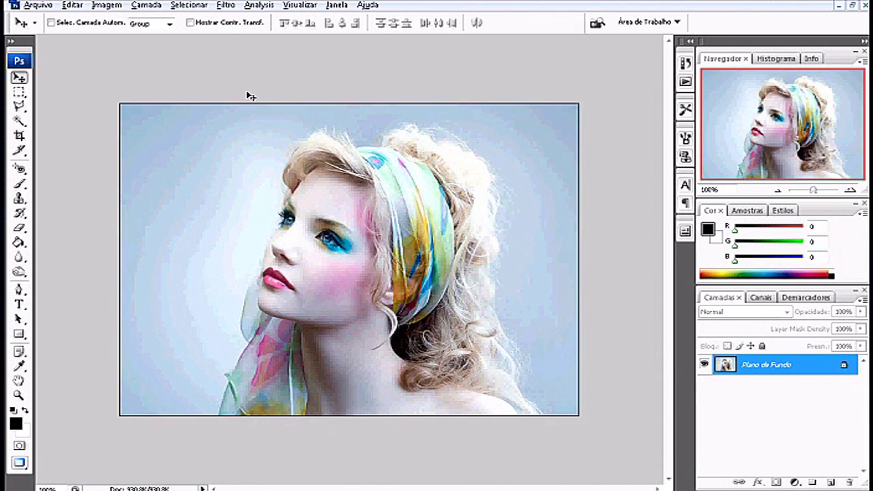
- Drag the menina portrait into tea_cup.jpg as a new layer
click(853, 8)
drag(229, 54, 461, 194)
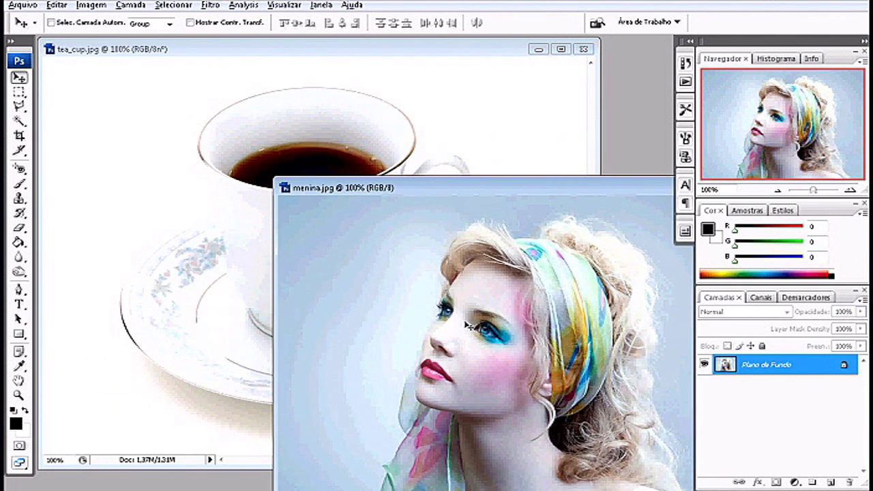
drag(421, 305, 232, 219)
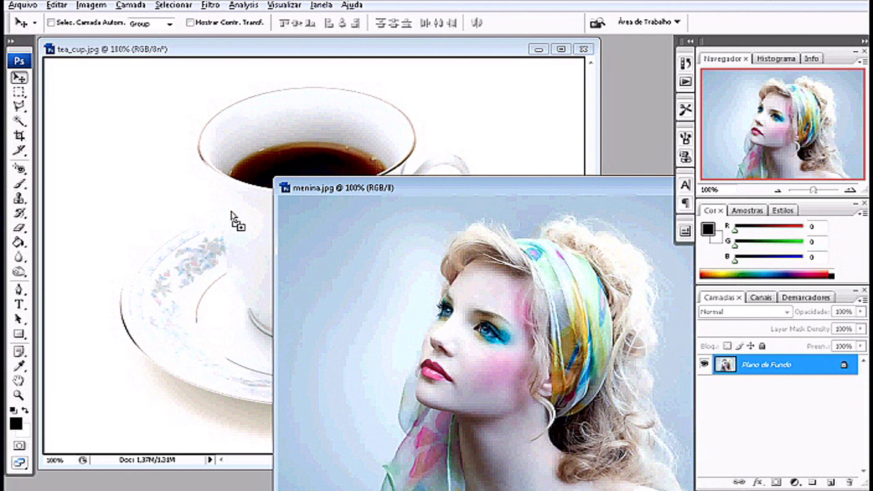
drag(232, 220, 232, 220)
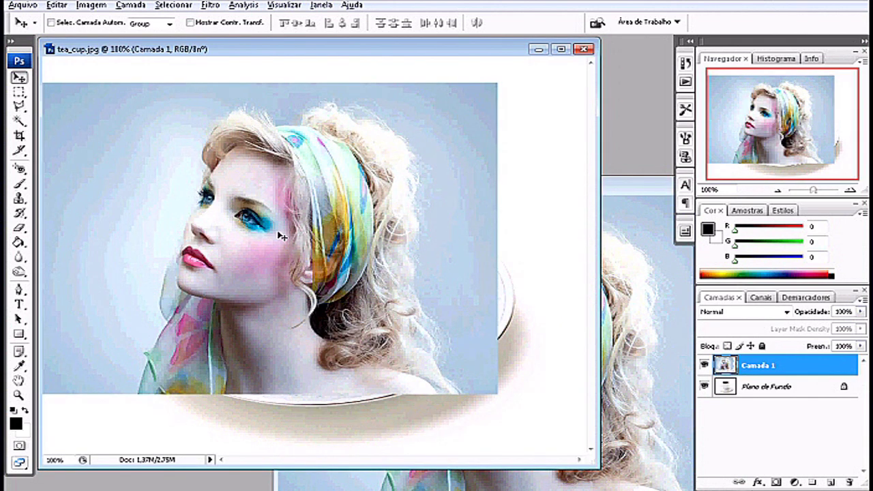
- Close the original menina.jpg document
click(622, 195)
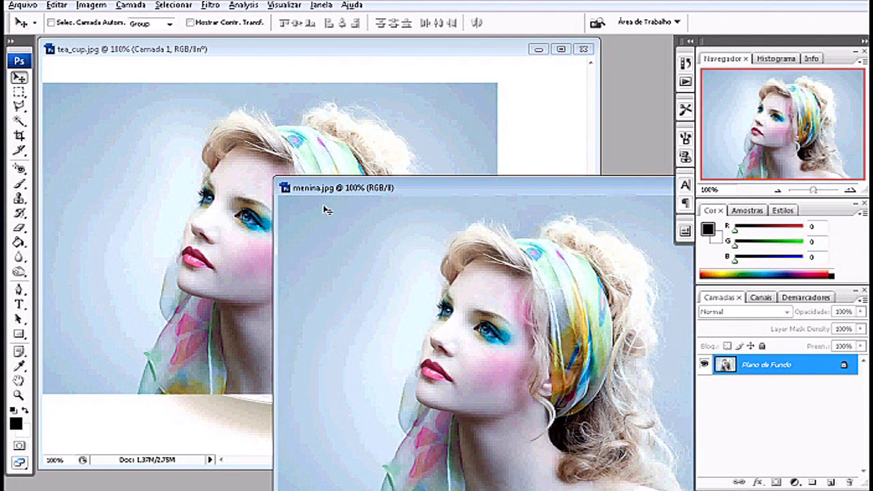
drag(581, 192, 354, 164)
click(513, 163)
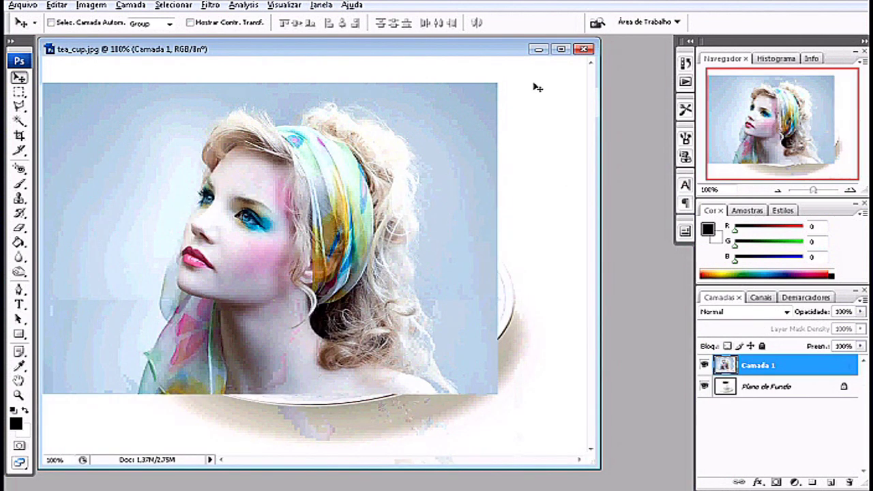
- Maximize tea_cup and move Camada 1 up over the cup
click(560, 51)
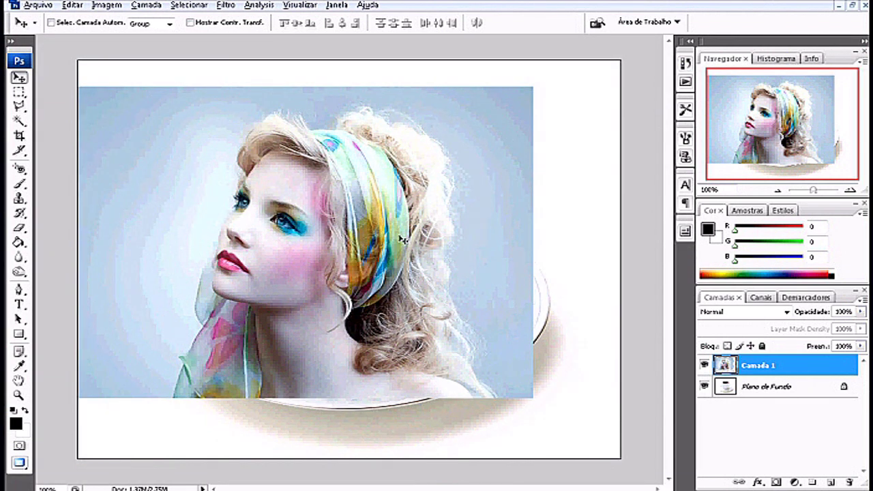
drag(341, 211, 373, 417)
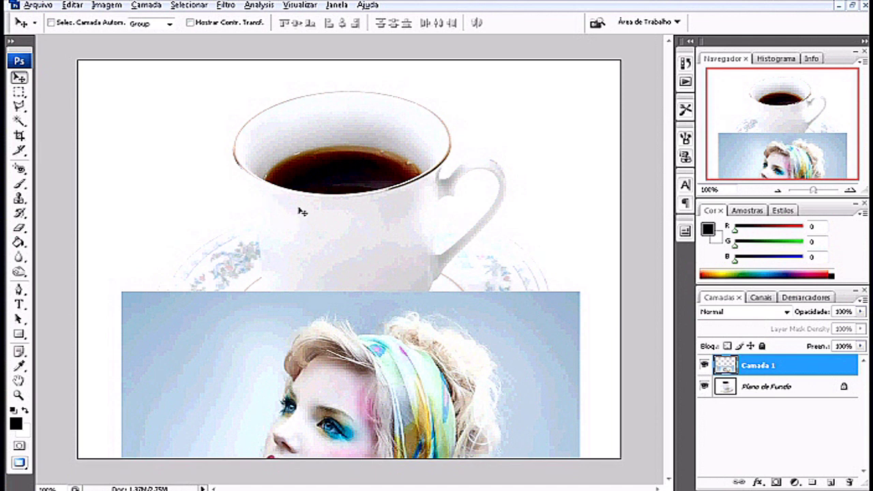
drag(391, 334, 375, 245)
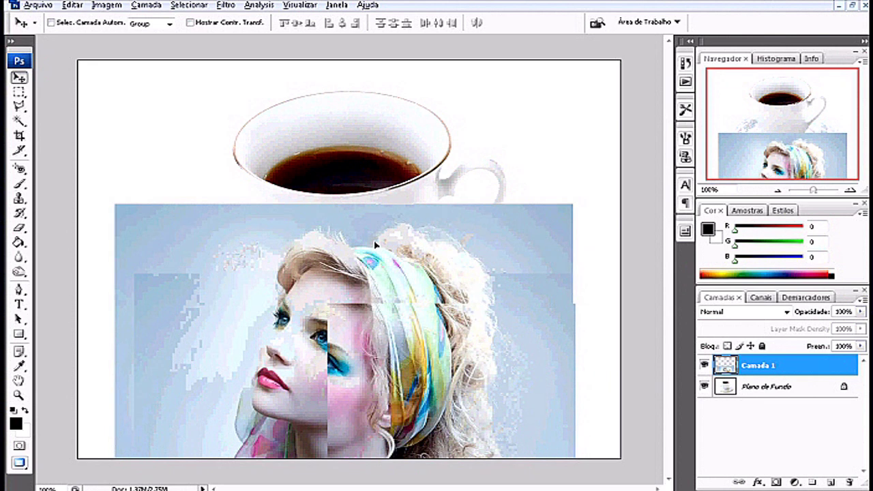
key(ctrl+t)
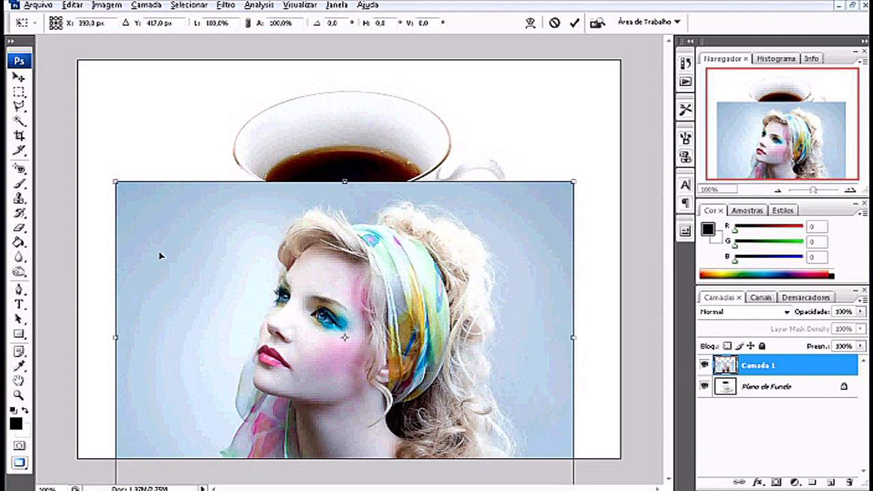
- Rotate Camada 1 nearly level, scale it to about 67%, and apply the transform
drag(95, 160, 86, 236)
drag(129, 156, 105, 156)
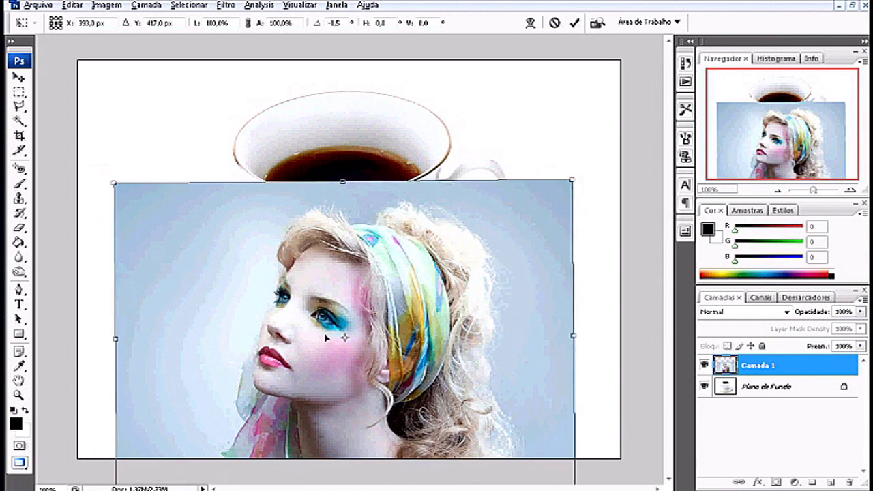
drag(347, 340, 514, 418)
drag(80, 131, 111, 139)
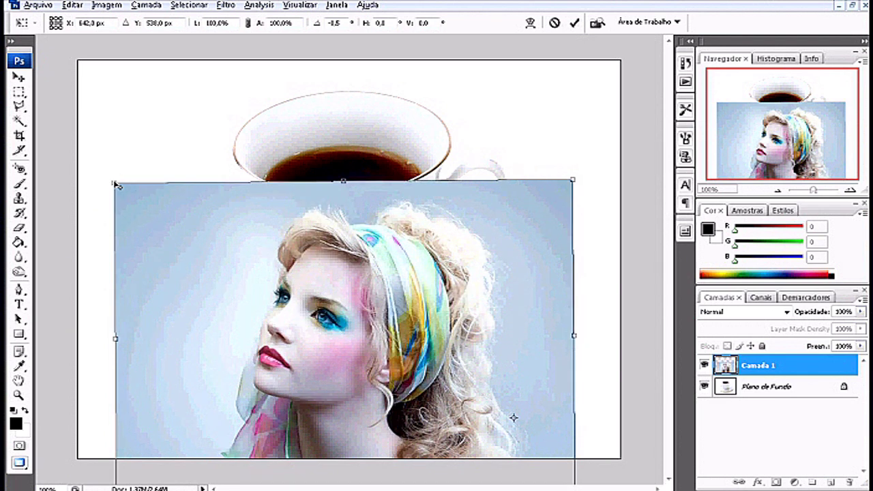
drag(116, 184, 348, 249)
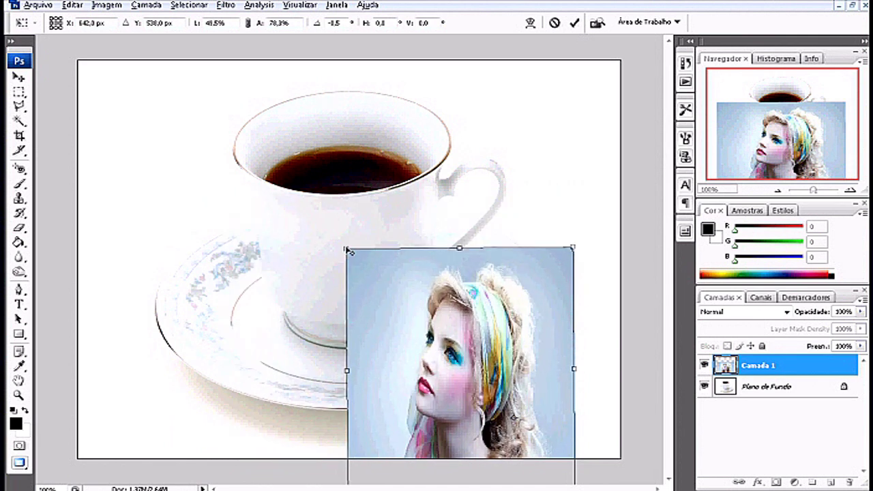
drag(348, 250, 261, 284)
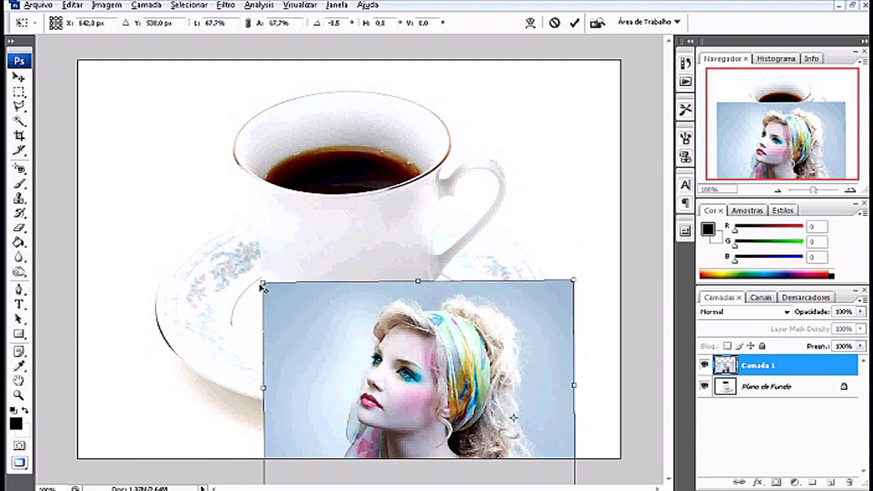
drag(359, 366, 283, 310)
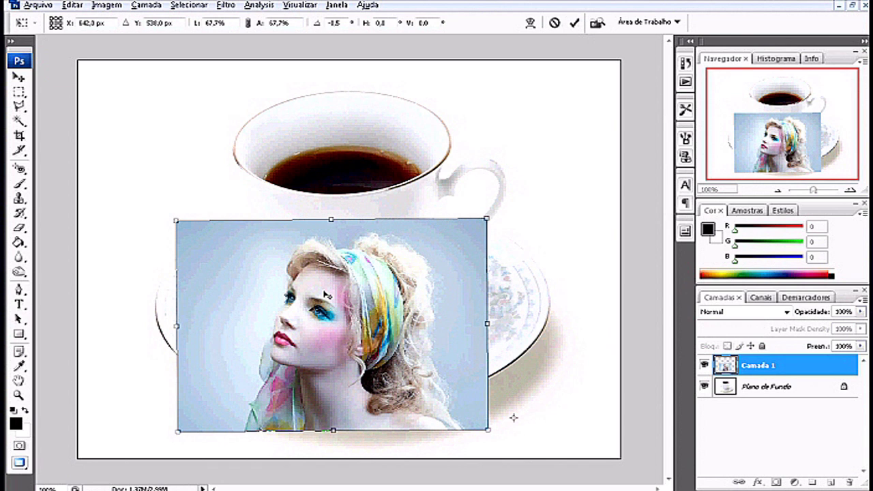
key(Return)
- Move Camada 1 down over the saucer, undoing the last small nudge
drag(315, 300, 305, 397)
drag(363, 314, 367, 317)
key(ctrl+alt+z)
key(ctrl+alt+z)
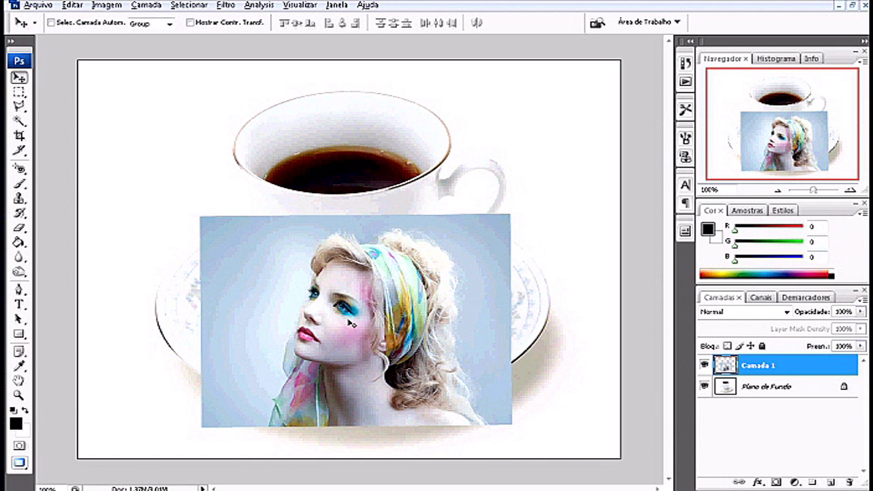
- Free-transform Camada 1 and skew its top edge slightly to the right
key(ctrl+t)
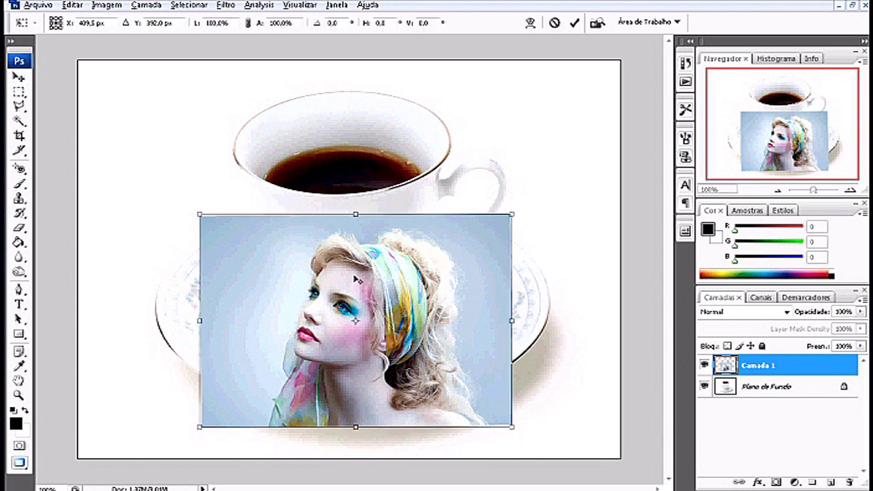
right_click(356, 280)
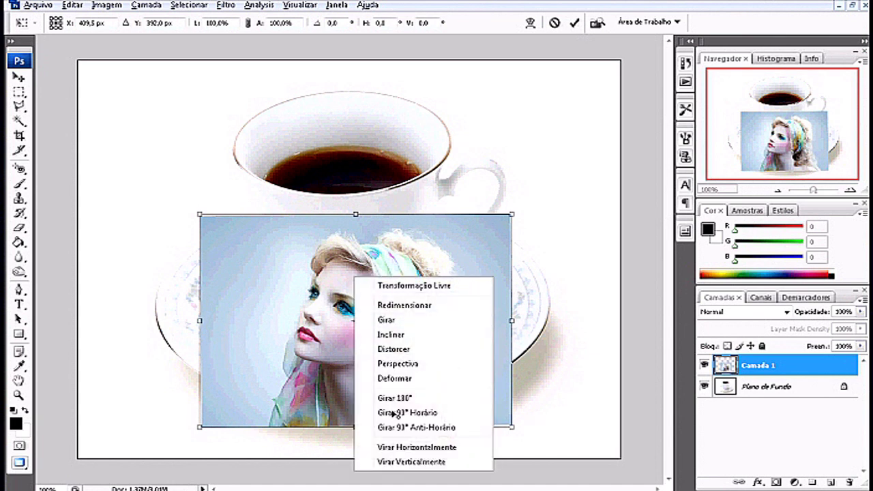
click(288, 238)
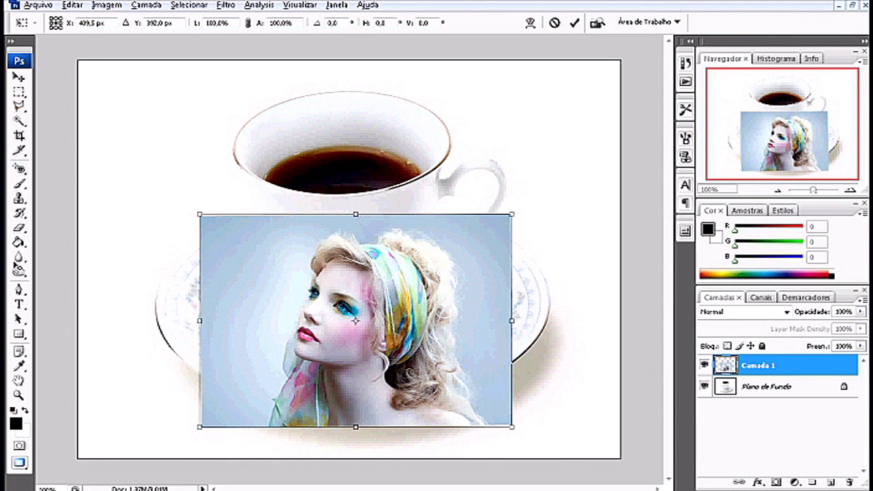
right_click(288, 291)
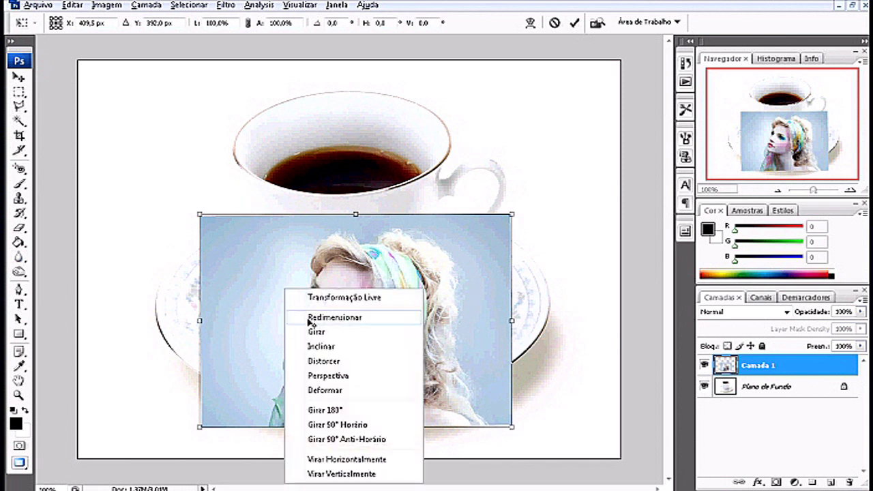
click(318, 348)
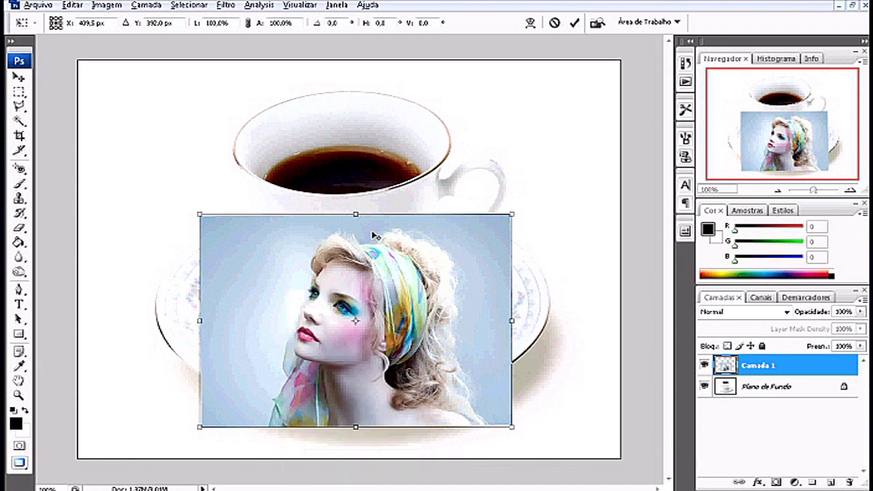
mouse_move(357, 220)
mouse_down()
mouse_move(396, 222)
mouse_move(354, 218)
mouse_up()
- Distort Camada 1 by pulling its top corners into new positions
right_click(311, 264)
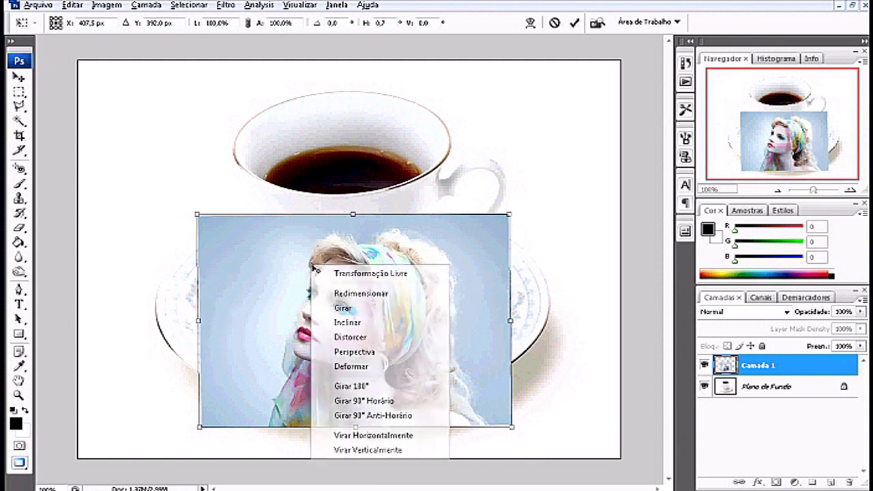
click(339, 341)
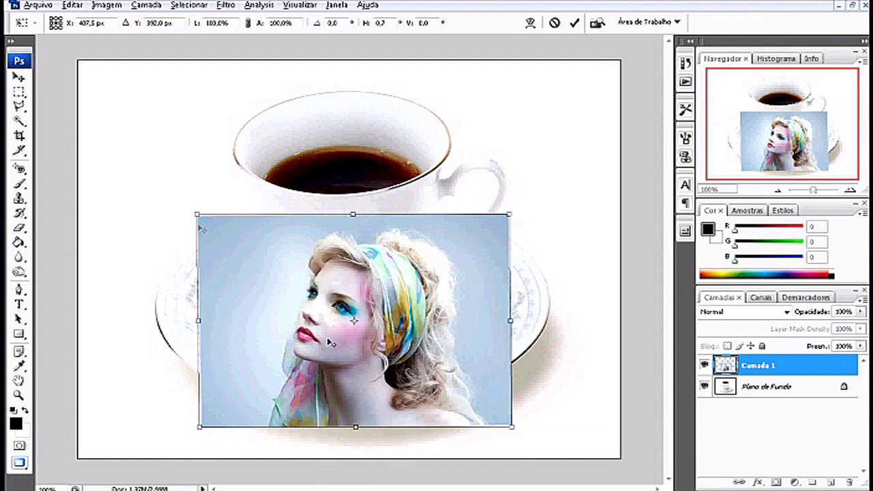
mouse_move(199, 215)
mouse_down()
mouse_move(259, 263)
mouse_move(194, 209)
mouse_up()
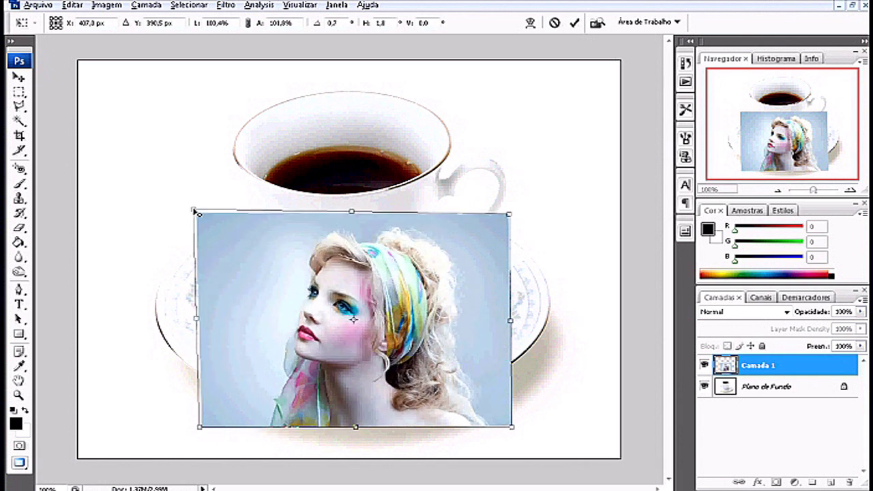
drag(510, 215, 486, 224)
drag(450, 260, 515, 217)
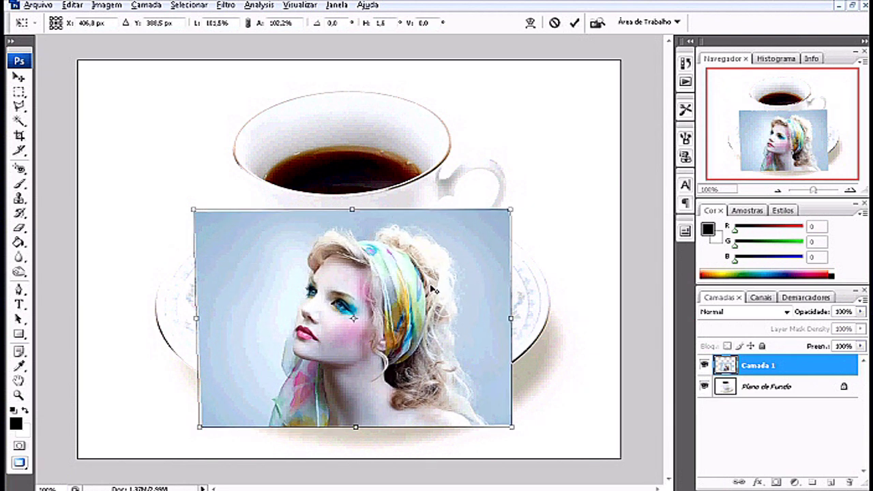
- Adjust the bottom corners in Perspective mode, then switch the transform to Deformar (Warp)
right_click(393, 282)
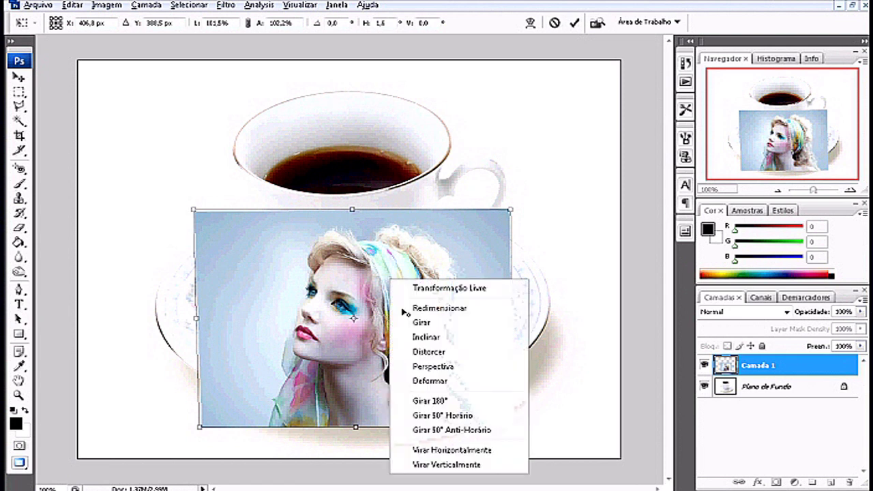
click(419, 367)
mouse_move(511, 430)
mouse_down()
mouse_move(593, 425)
mouse_move(497, 427)
mouse_up()
drag(447, 418, 515, 430)
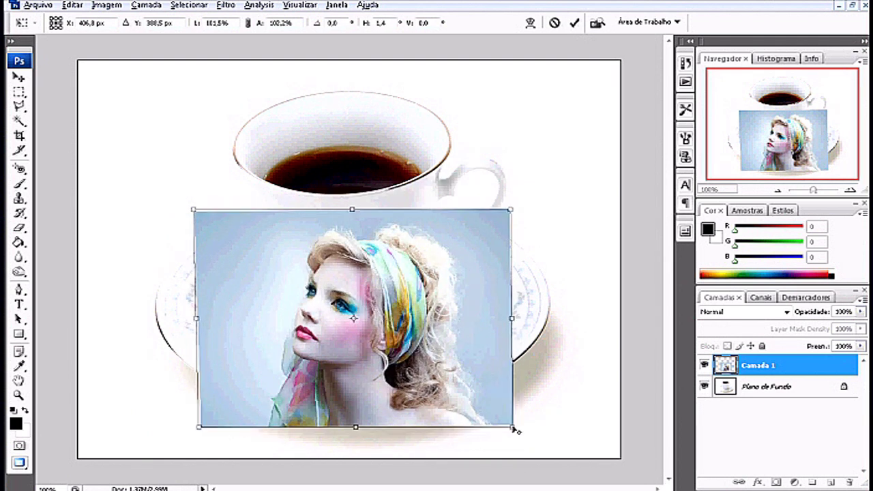
right_click(430, 313)
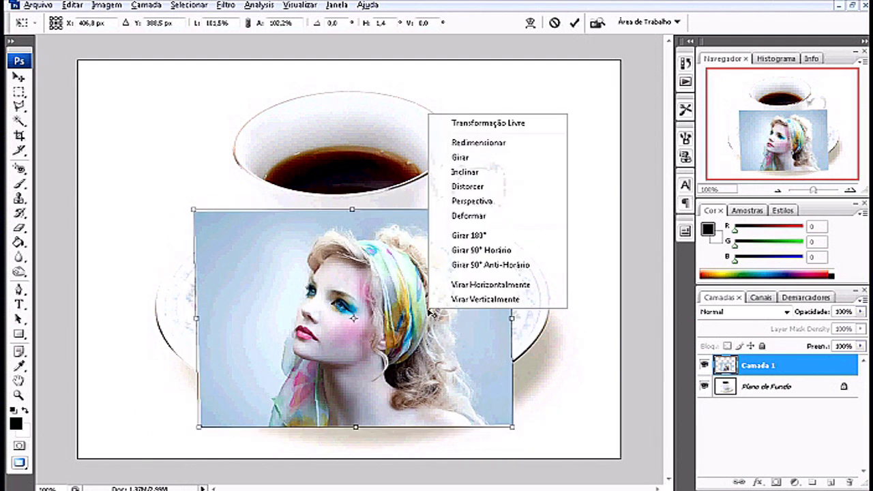
click(466, 216)
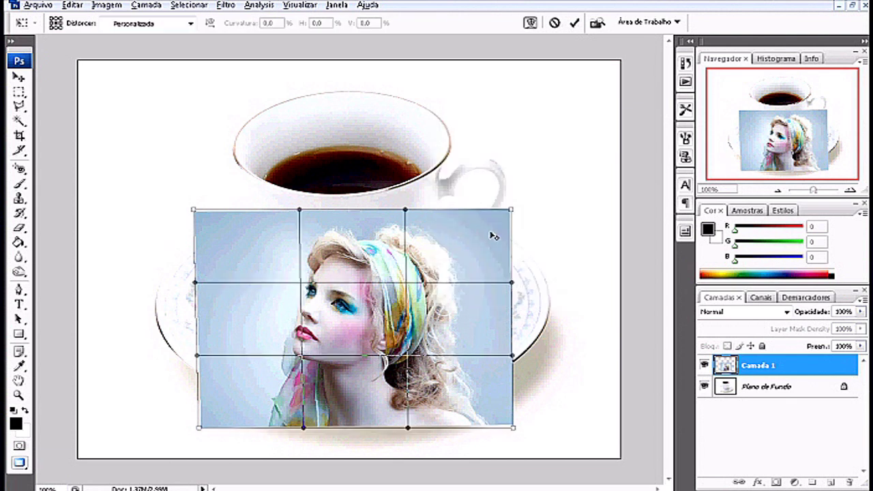
- Warp the portrait's top corners and sides inward along the cup rim
drag(513, 214, 442, 190)
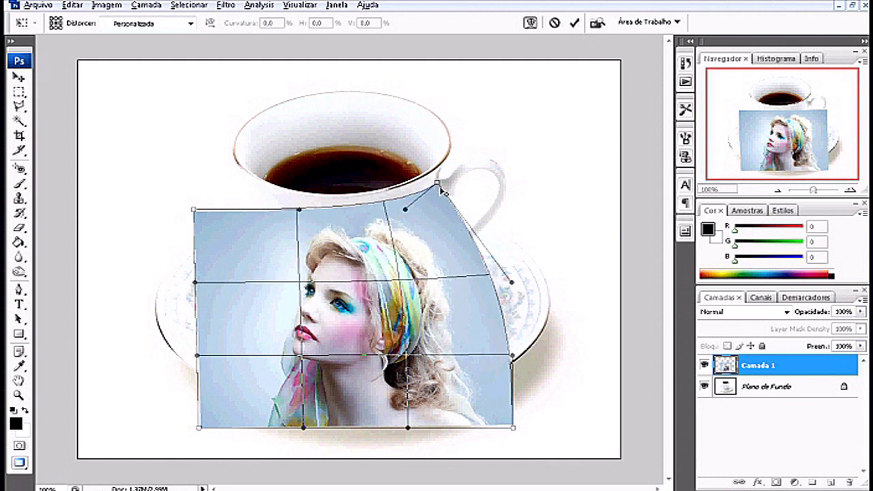
drag(199, 216, 263, 198)
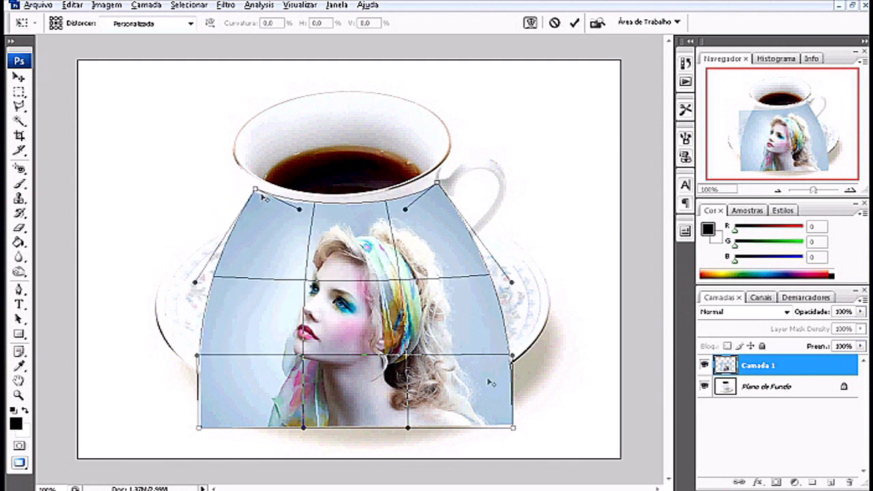
drag(483, 276, 452, 258)
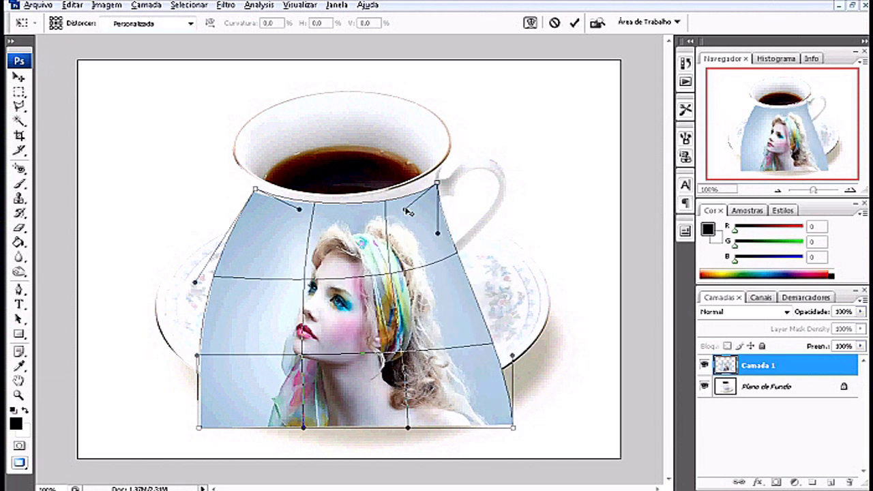
drag(407, 213, 388, 205)
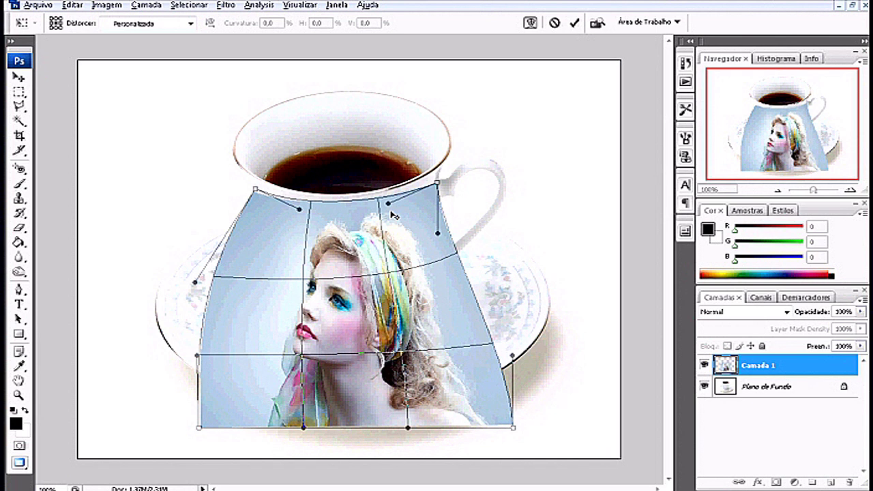
drag(305, 214, 310, 215)
drag(196, 283, 266, 243)
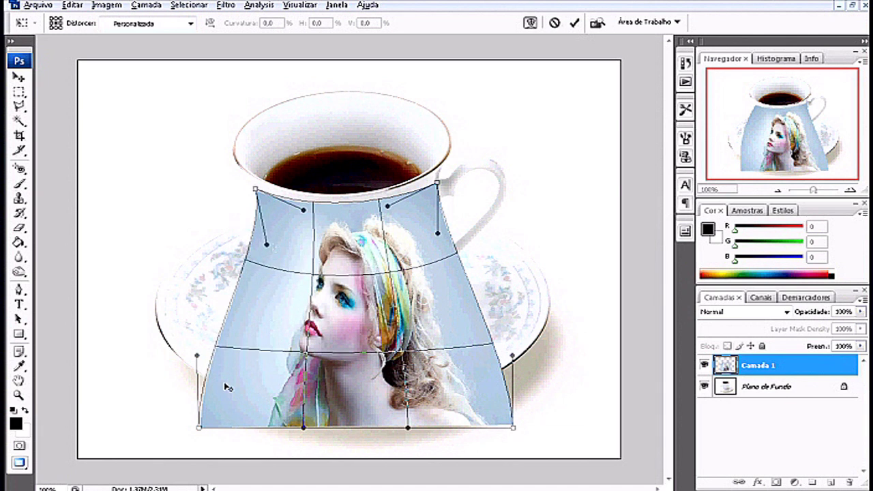
- Fold the portrait's lower-left corner up and in to follow the cup
drag(201, 428, 281, 358)
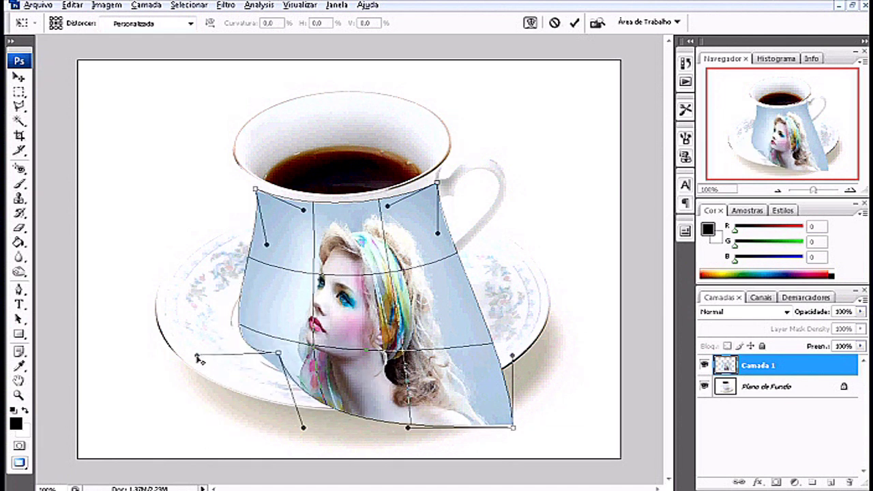
drag(232, 336, 275, 283)
drag(279, 354, 288, 312)
drag(271, 279, 283, 266)
drag(303, 428, 305, 424)
- Curve the bottom edge and pull the lower-right corner and right edge toward the cup base
drag(355, 391, 461, 417)
drag(516, 430, 429, 310)
drag(512, 356, 440, 263)
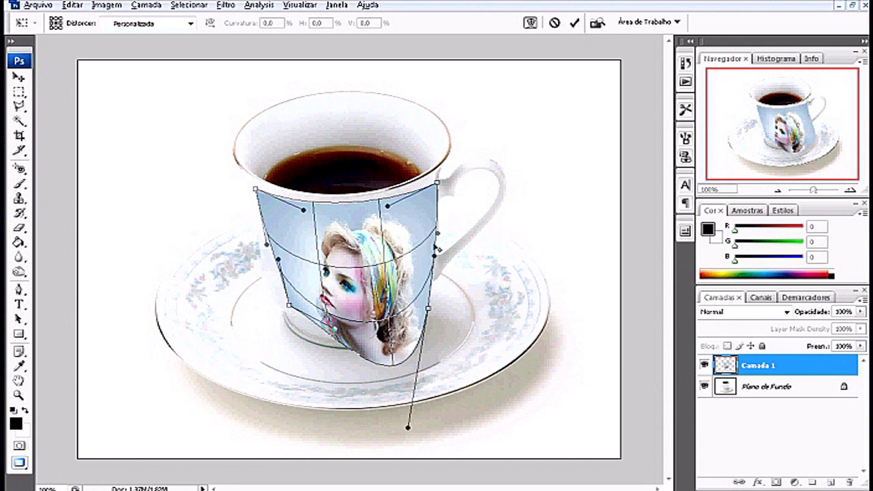
drag(438, 232, 433, 229)
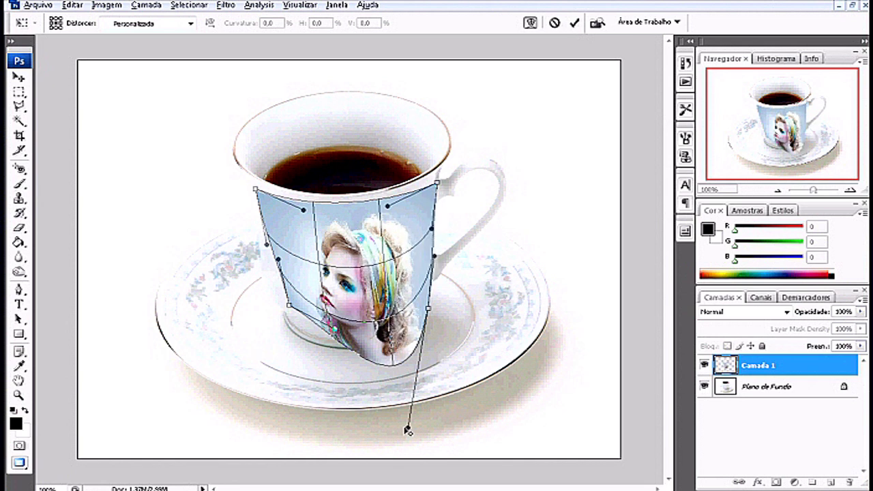
drag(401, 360, 399, 332)
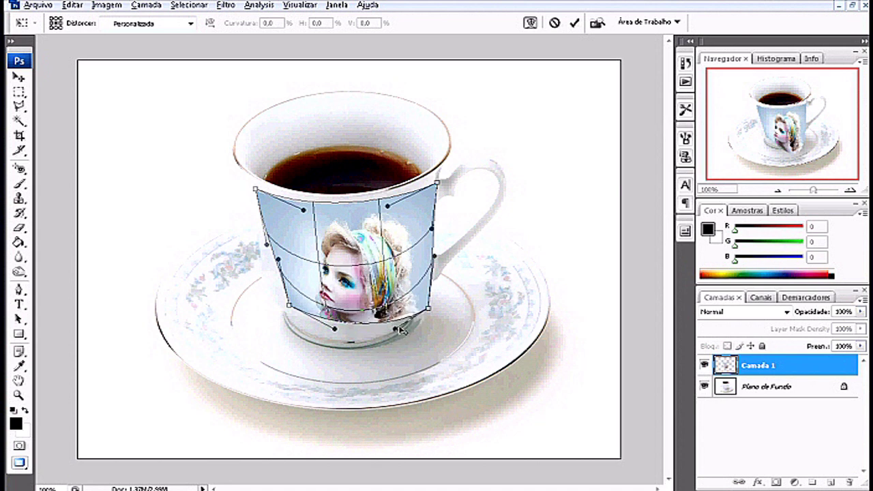
- Fine-tune the warp's right edge, upper curve and left corners to match the cup sides
drag(430, 306, 424, 298)
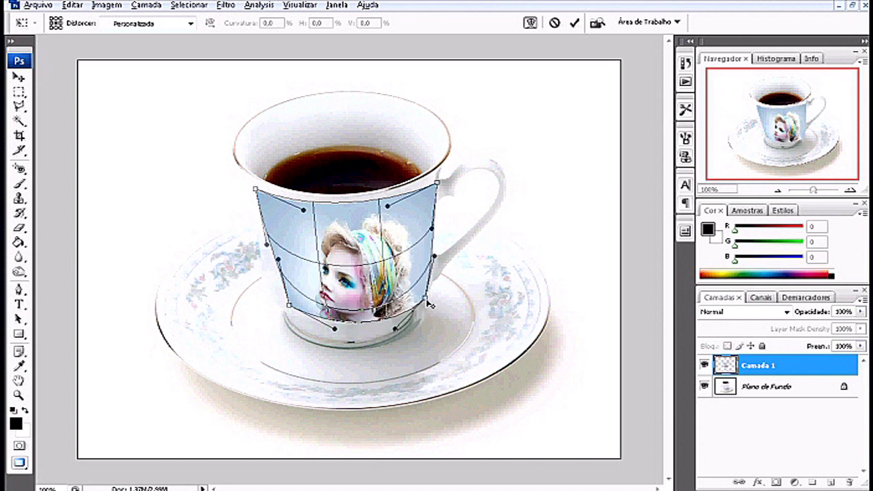
drag(434, 228, 437, 210)
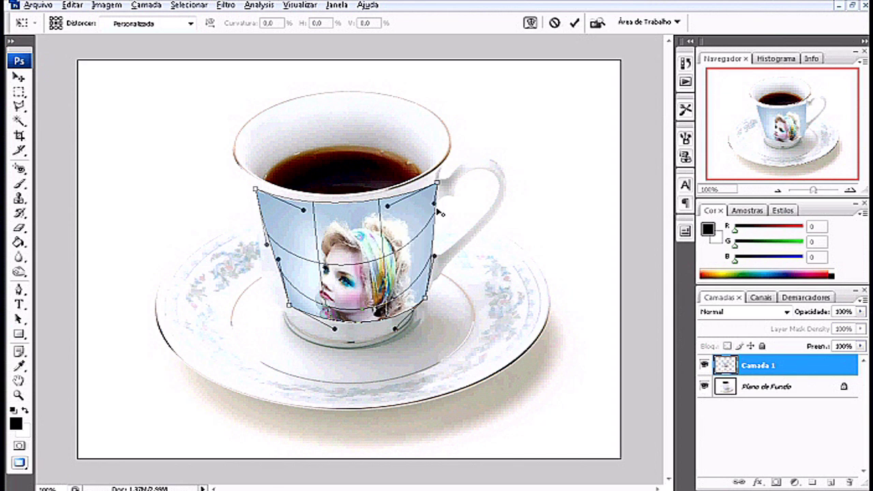
drag(388, 205, 441, 195)
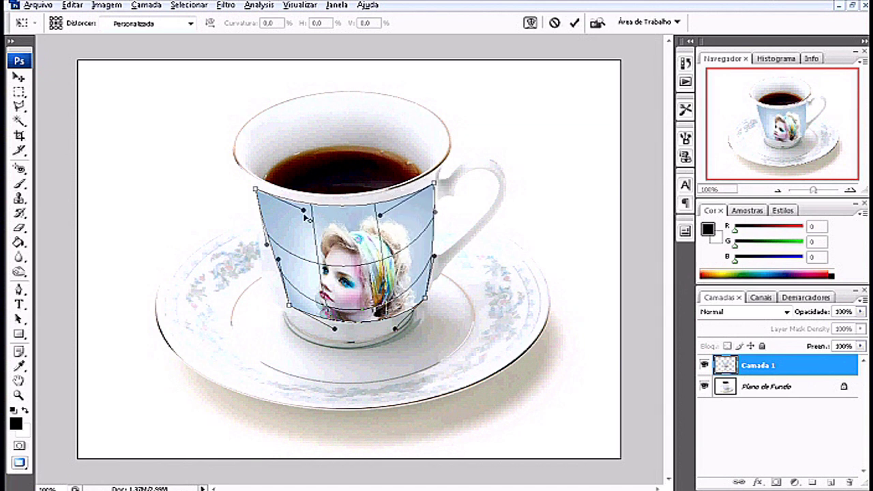
drag(308, 216, 312, 220)
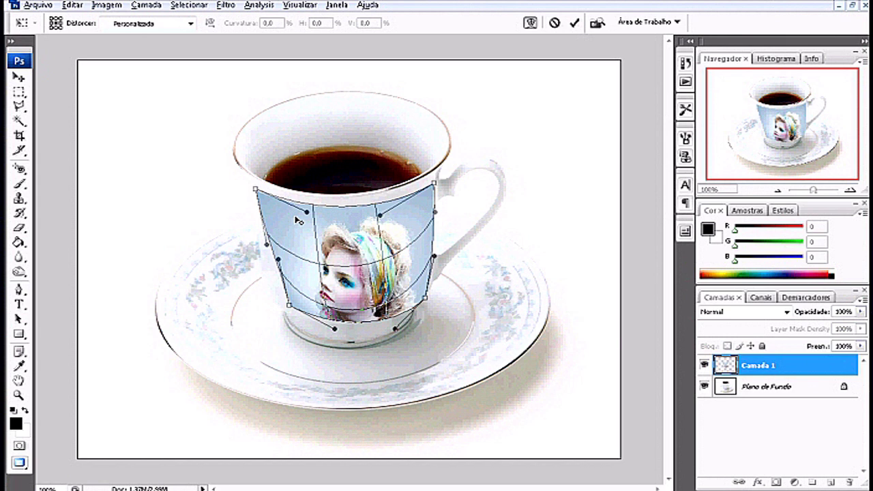
drag(256, 193, 255, 187)
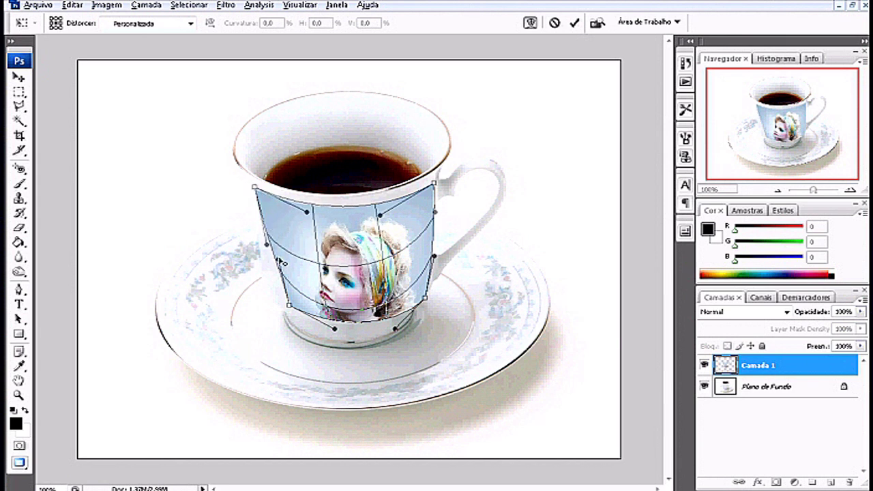
drag(280, 261, 276, 266)
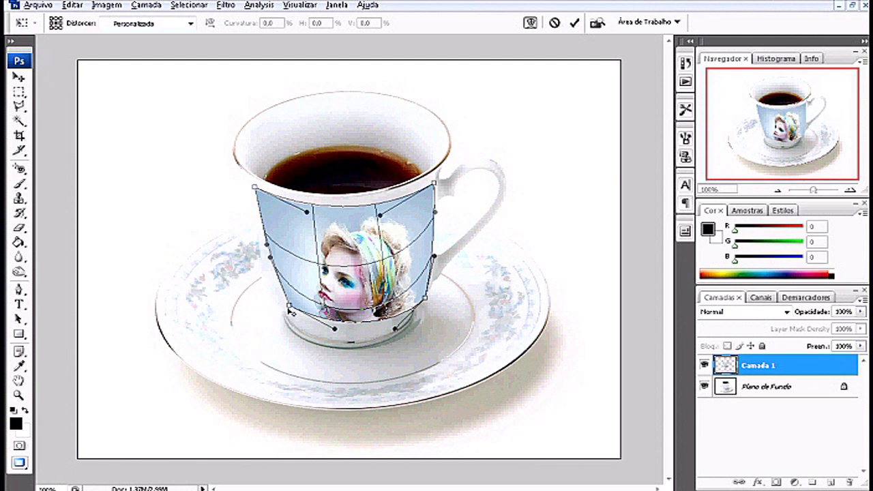
drag(289, 307, 281, 310)
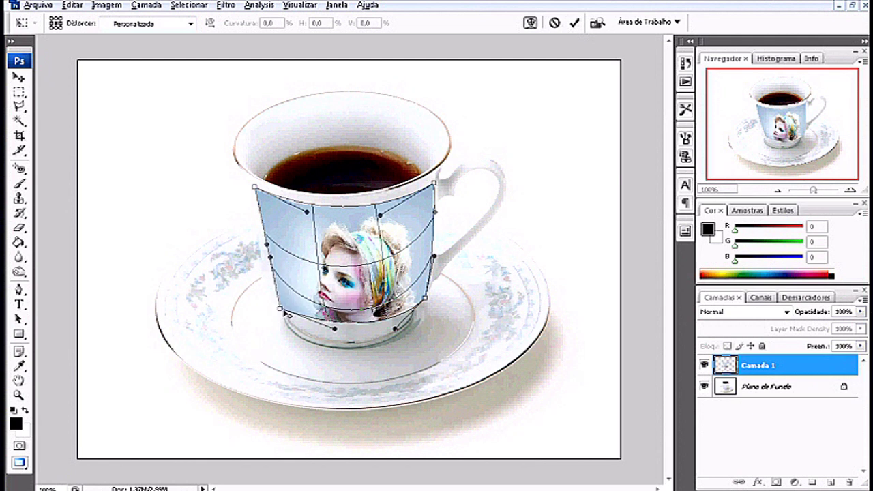
- Shift the face higher, curve the bottom along the cup, and apply the warp
drag(360, 288, 353, 261)
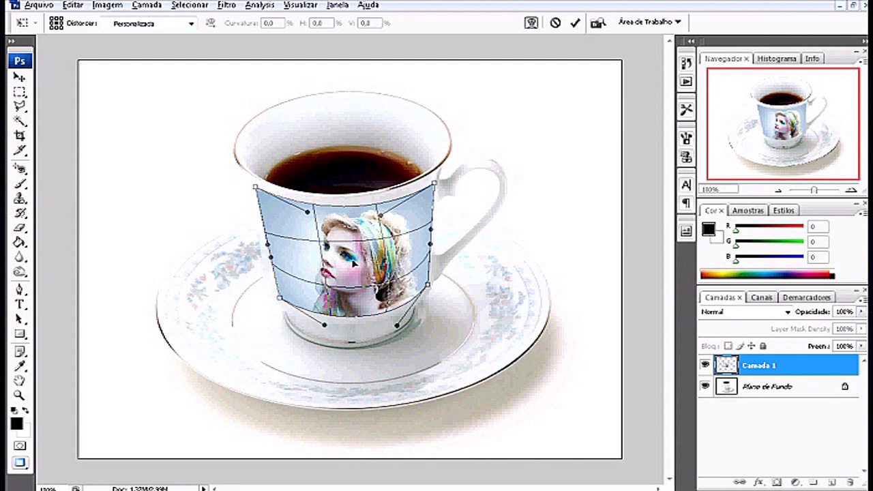
mouse_move(325, 325)
mouse_down()
mouse_move(327, 344)
mouse_move(328, 330)
mouse_up()
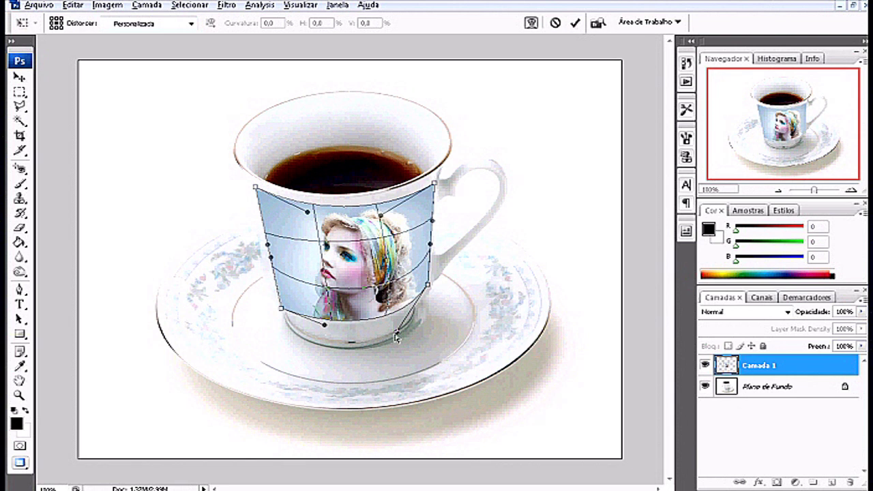
drag(398, 337, 397, 327)
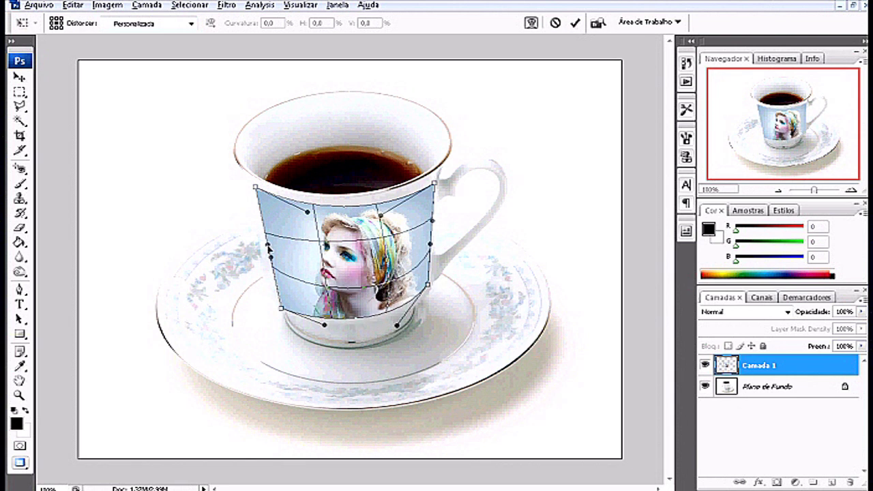
drag(432, 224, 432, 245)
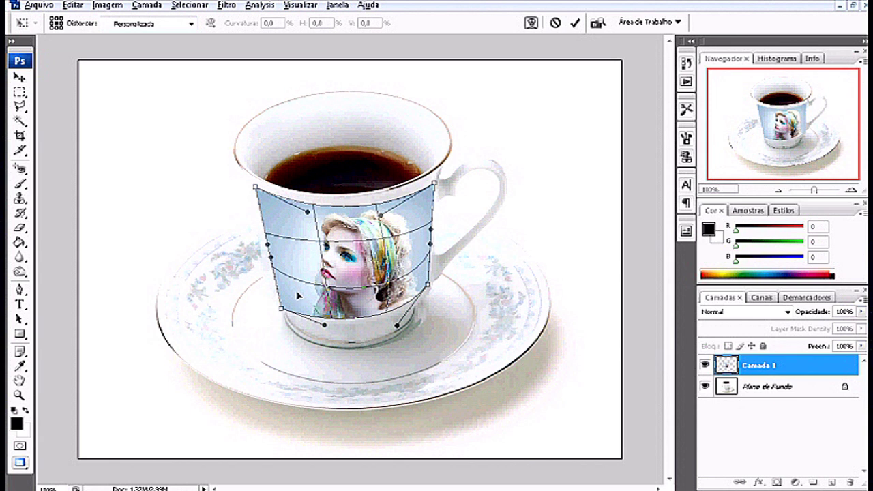
drag(282, 312, 282, 301)
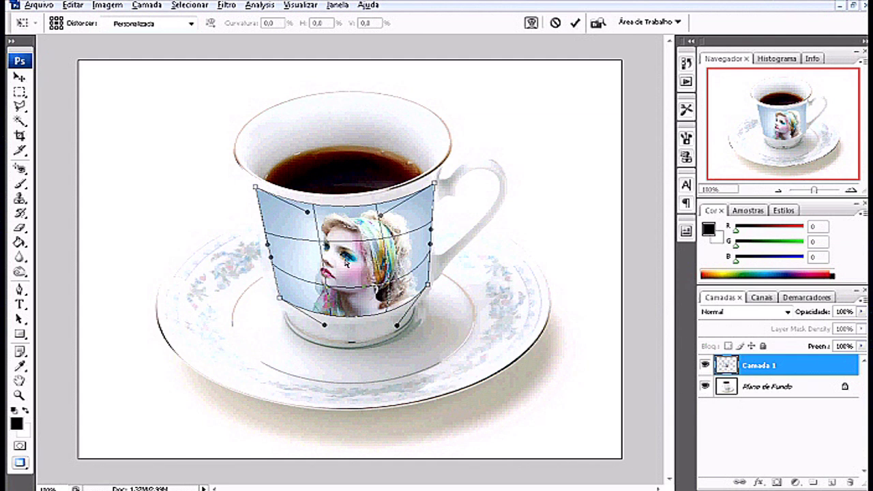
key(Return)
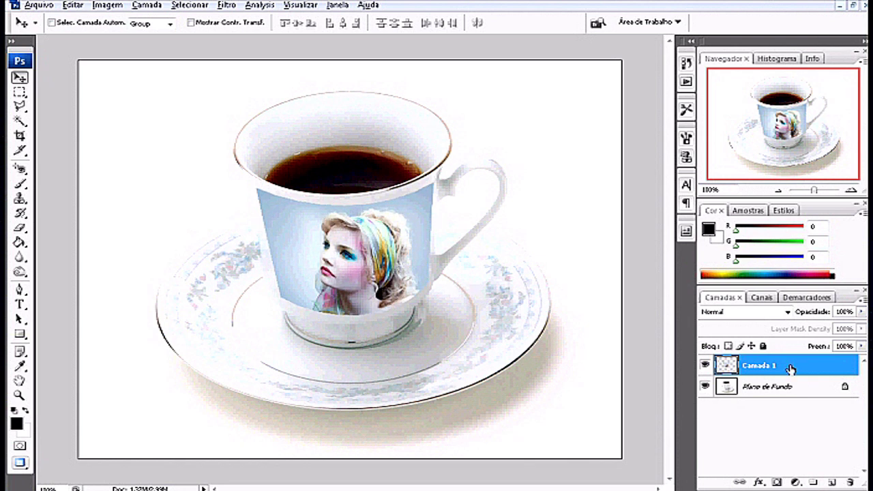
- Rename the portrait layer from Camada 1 to 'Mulher'
double_click(757, 366)
text(Mulher)
key(Return)
- Open the blend mode list without changing it, then adjust the Mulher layer's opacity
click(788, 312)
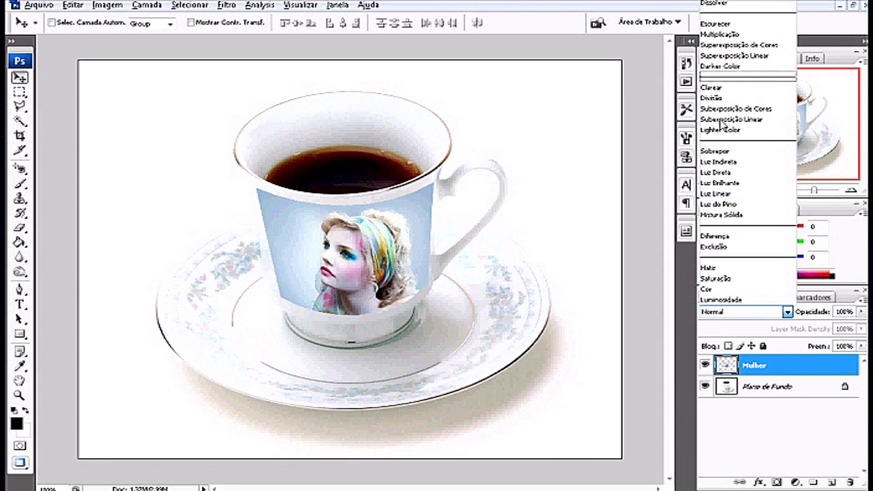
click(788, 312)
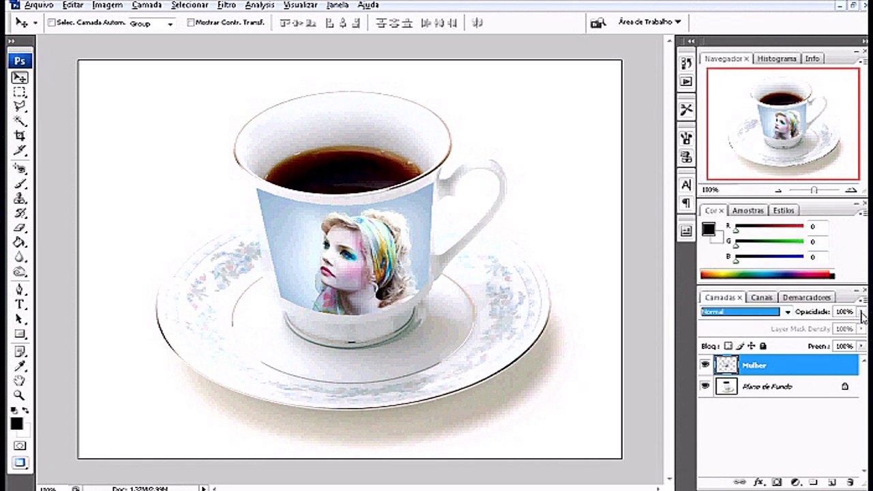
click(862, 312)
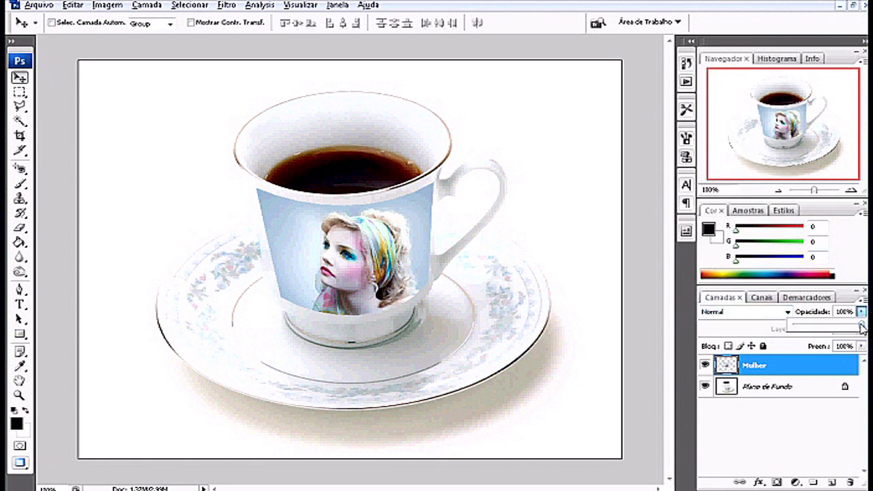
mouse_move(864, 329)
mouse_down()
mouse_move(819, 330)
mouse_move(867, 330)
mouse_up()
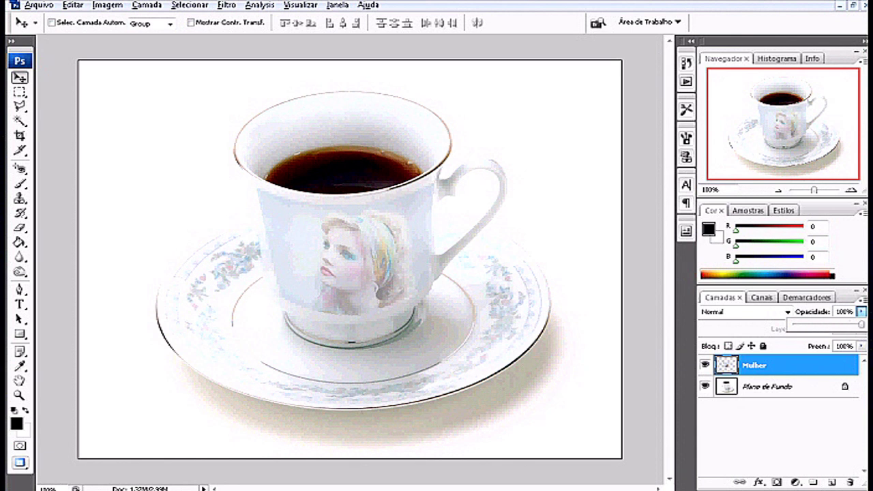
- Preview blend modes from Escurecer through Multiplicação, Clarear, Sobrepor and Exclusão down to Cor
click(788, 312)
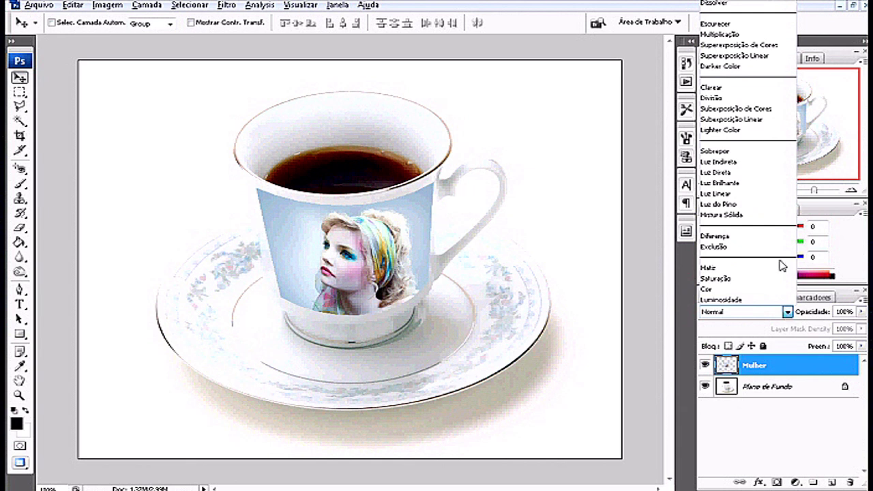
click(722, 6)
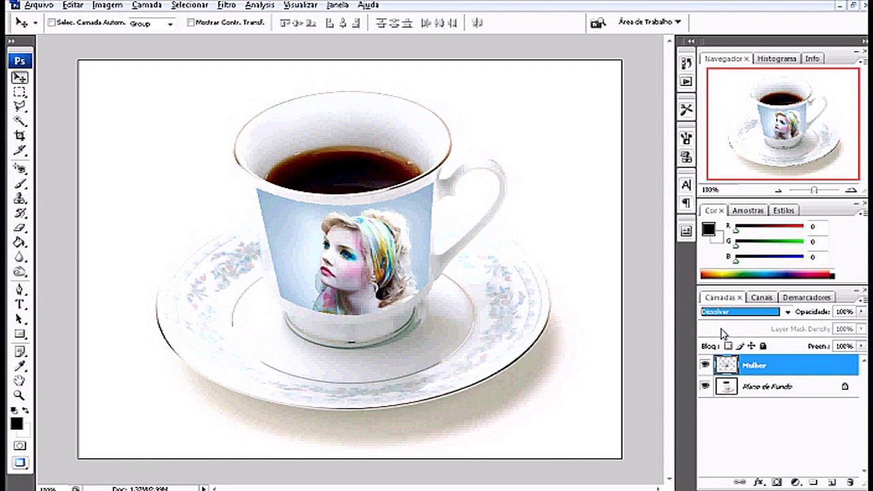
key(Down)
key(Down)
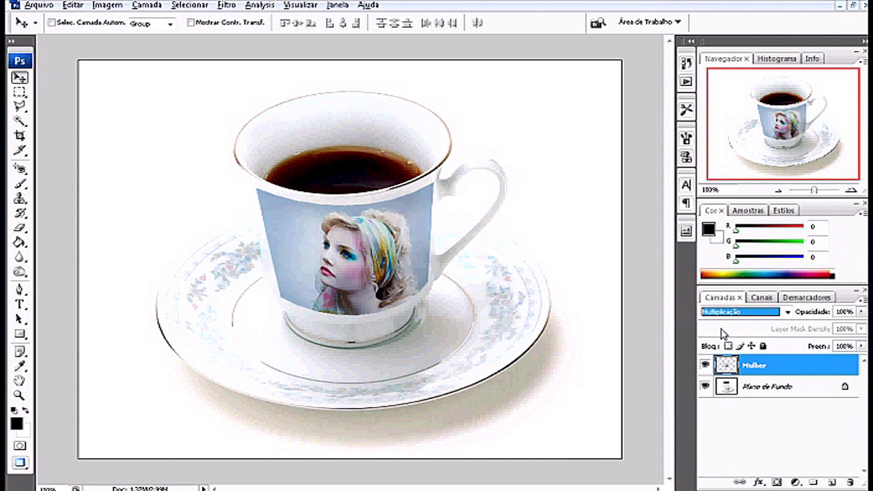
key(Down)
key(Down)
key(Down)
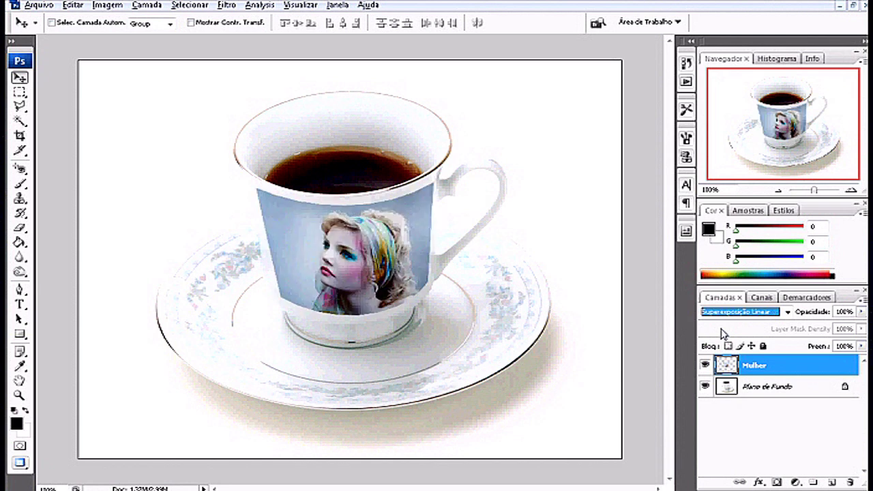
key(Down)
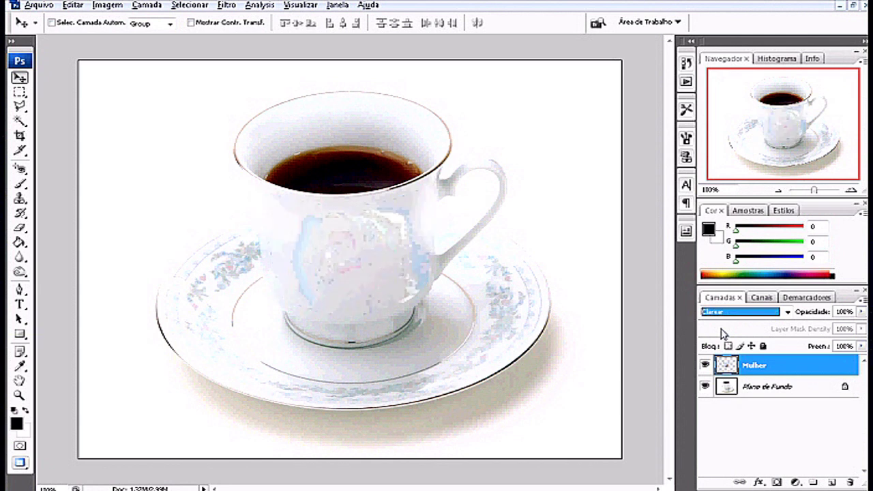
key(Down)
key(Down)
key(Down)
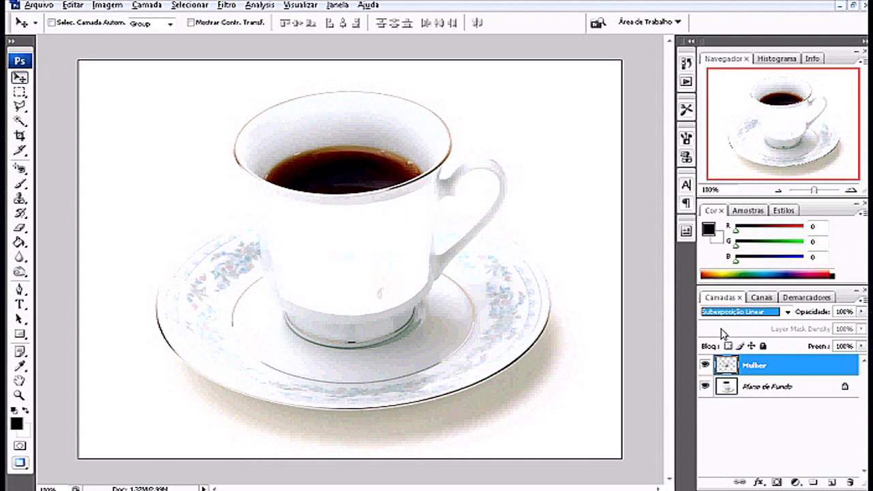
key(Down)
key(Down)
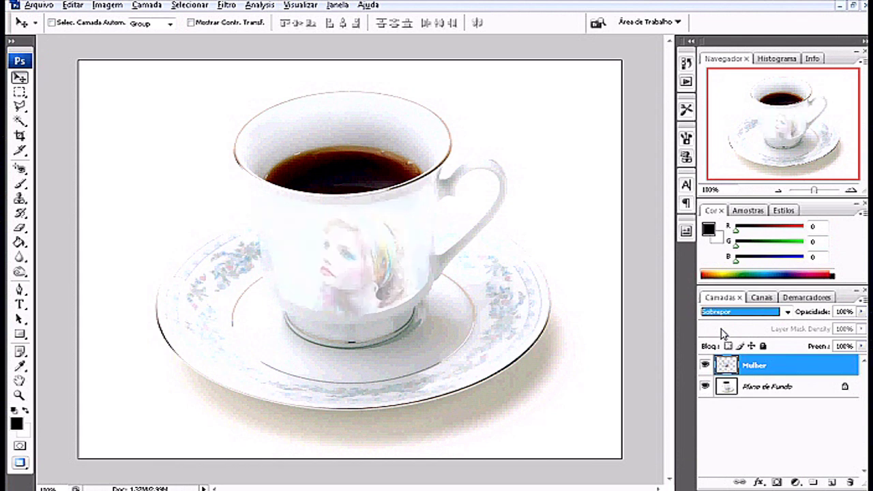
key(Down)
key(Down)
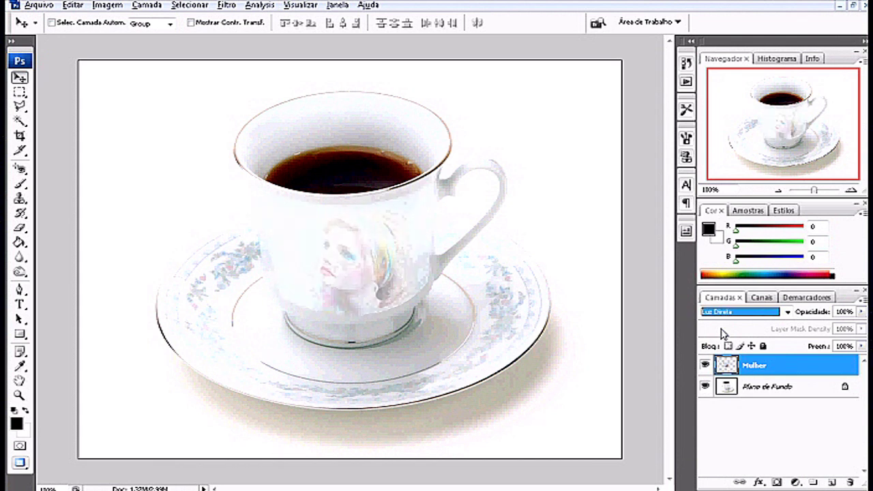
key(Down)
key(Down)
key(Down)
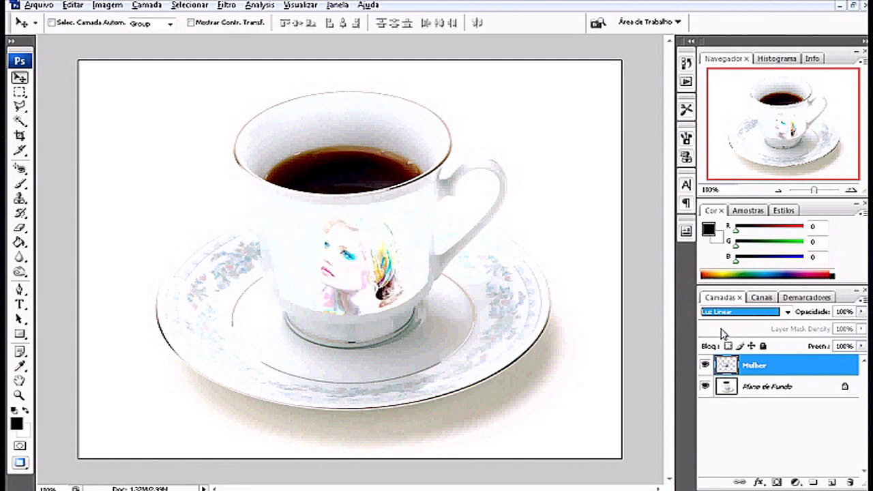
key(Down)
key(Down)
key(Down)
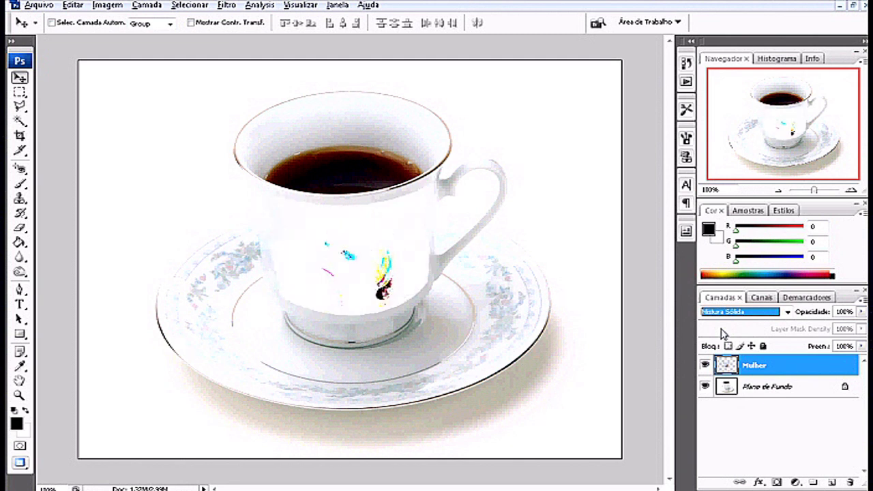
key(Down)
key(Down)
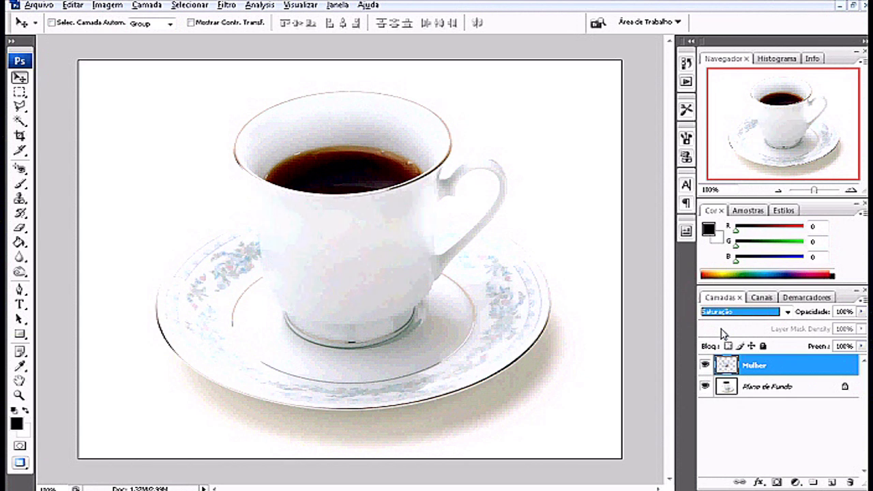
key(Down)
key(Down)
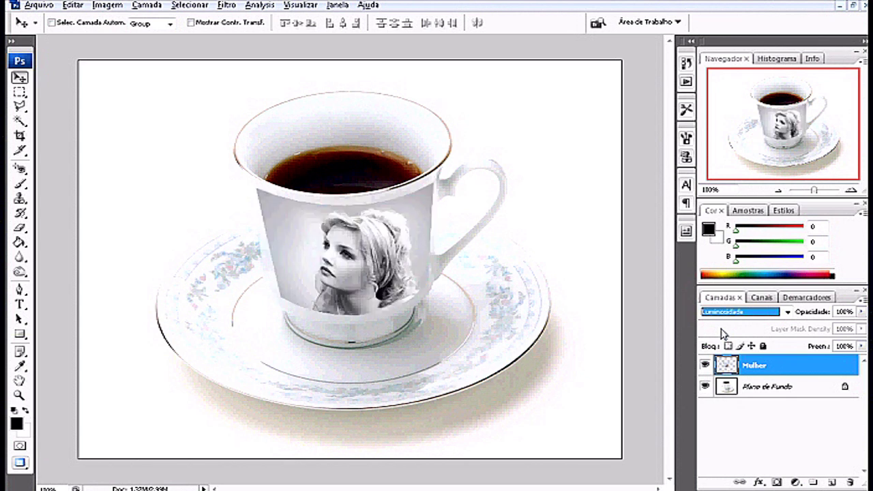
- Step back up through Matiz, Exclusão and Sobrepor to Escurecer, finishing on Darker Color
key(Up)
key(Up)
key(Up)
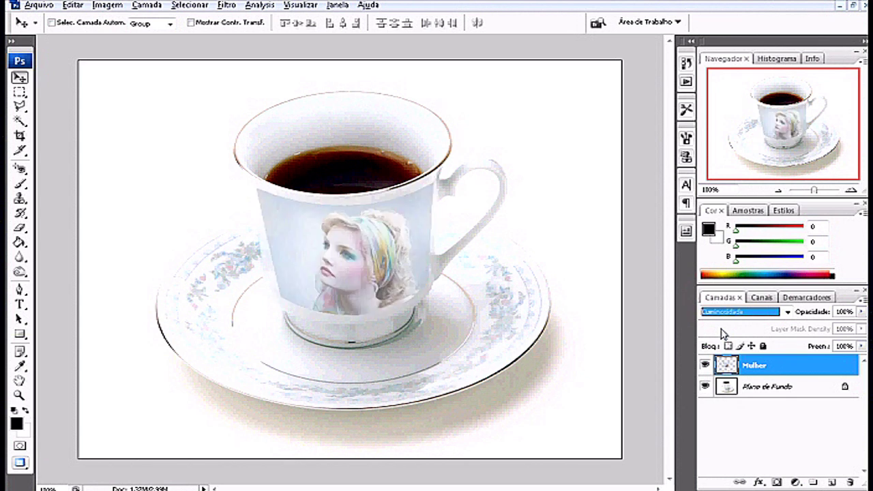
key(Up)
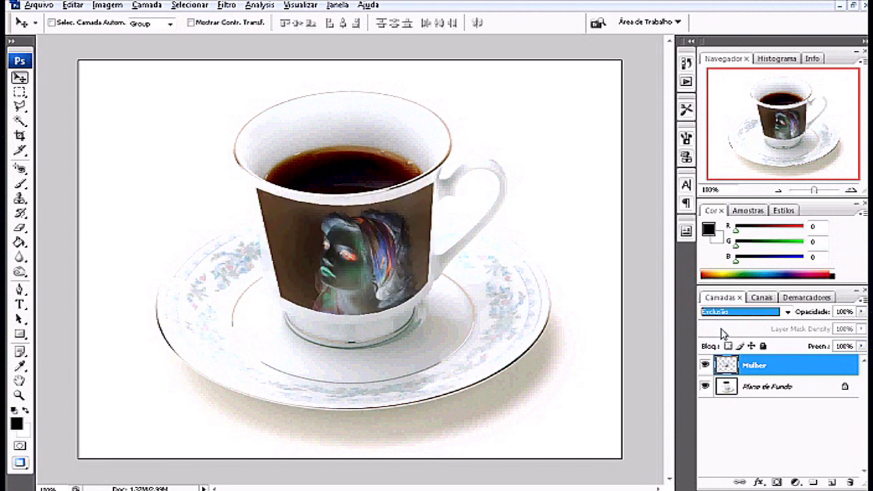
key(Up)
key(Up)
key(Up)
key(Up)
key(Up)
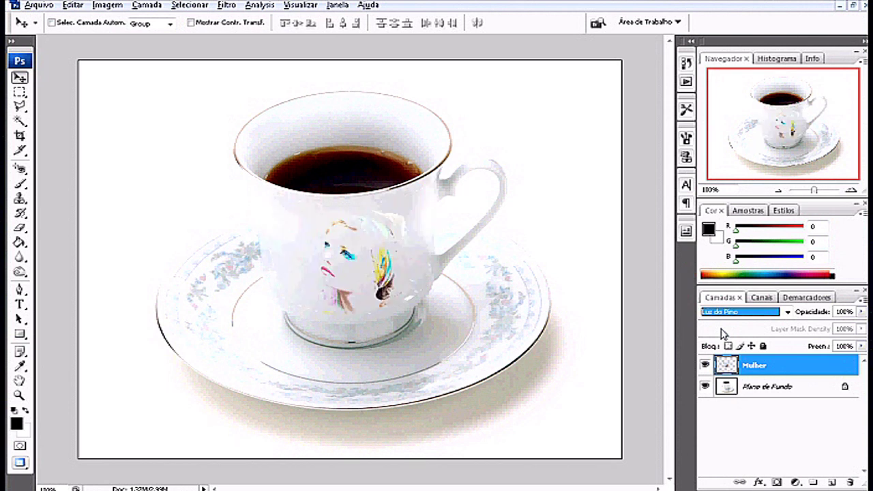
key(Up)
key(Up)
key(Up)
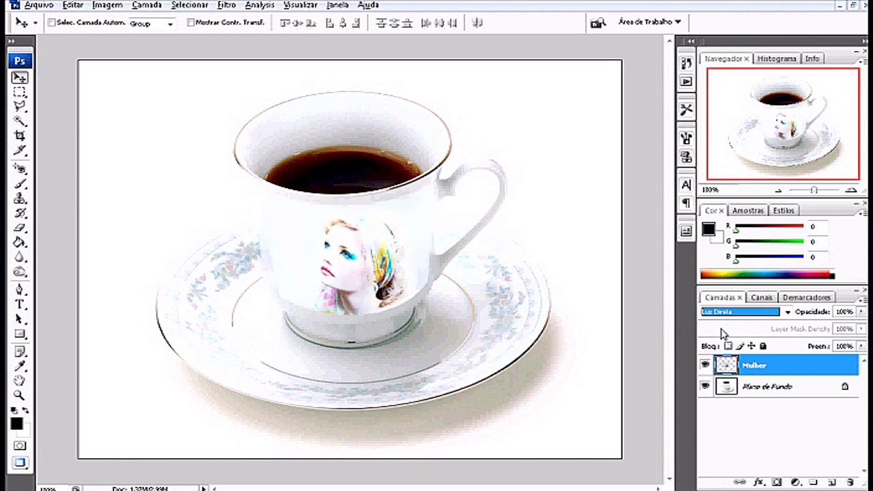
key(Up)
key(Up)
key(Up)
key(Up)
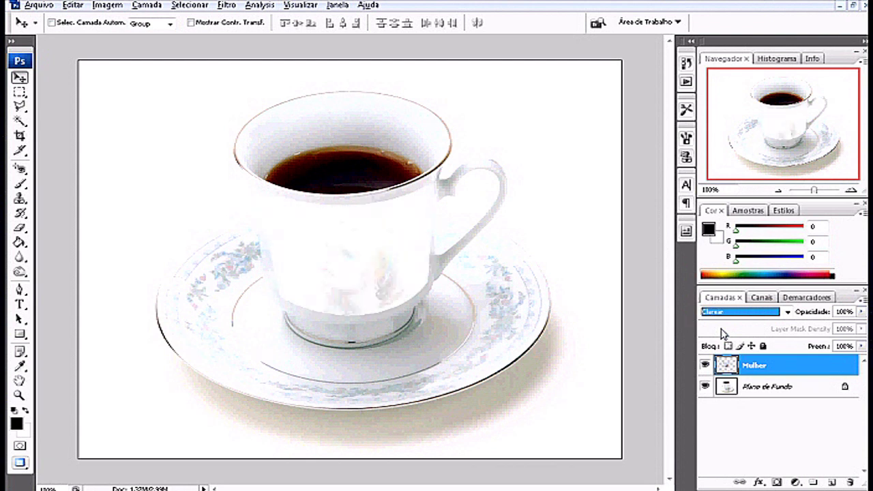
key(Up)
key(Up)
key(Up)
key(Up)
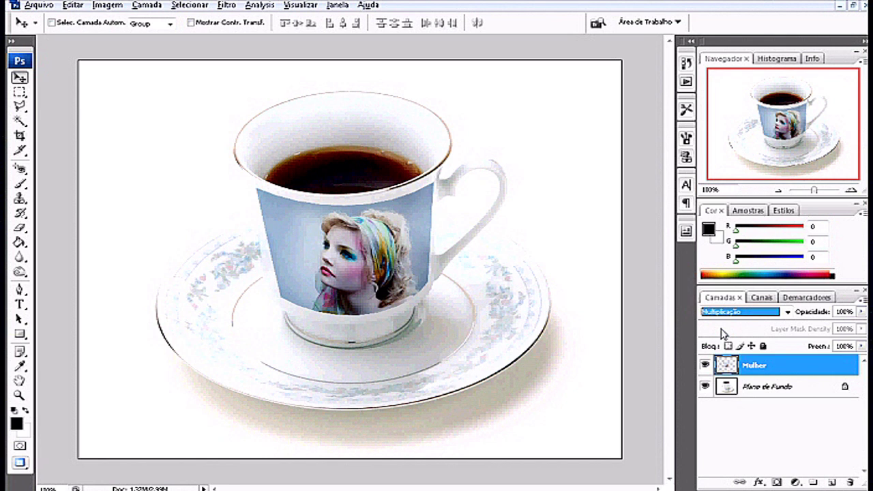
key(Up)
key(Up)
key(Up)
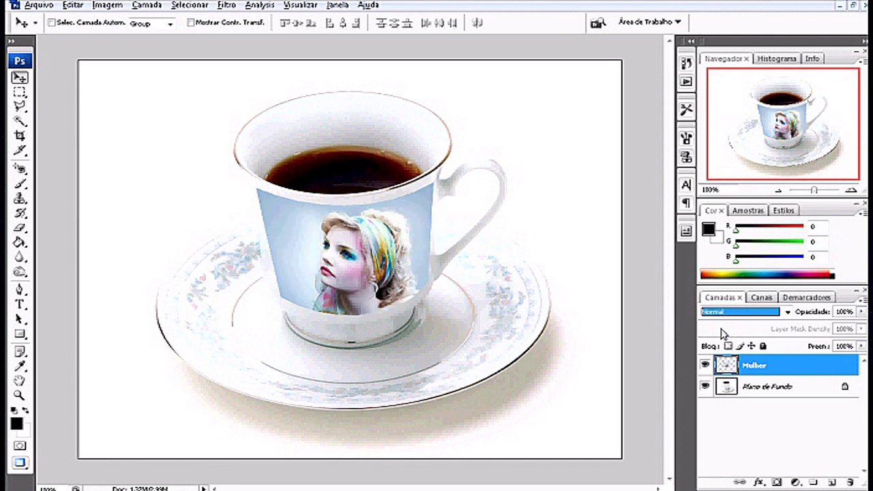
key(Down)
key(Down)
key(Down)
key(Down)
key(Down)
key(Down)
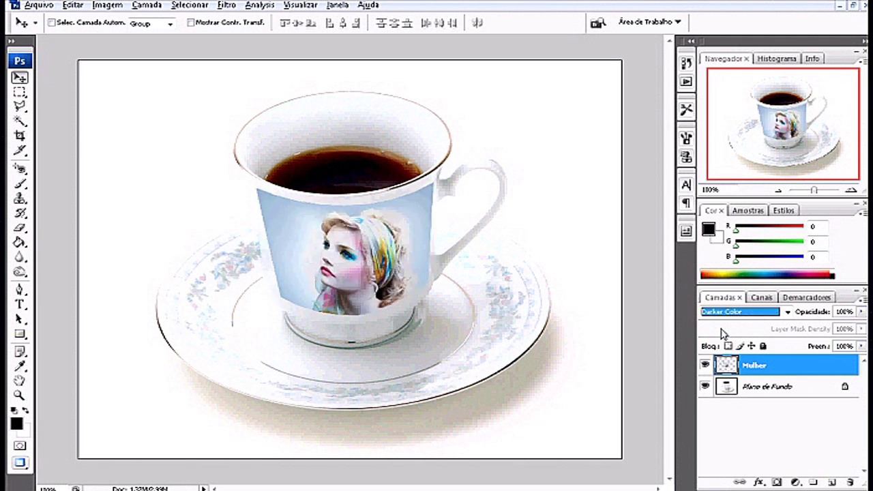
key(Down)
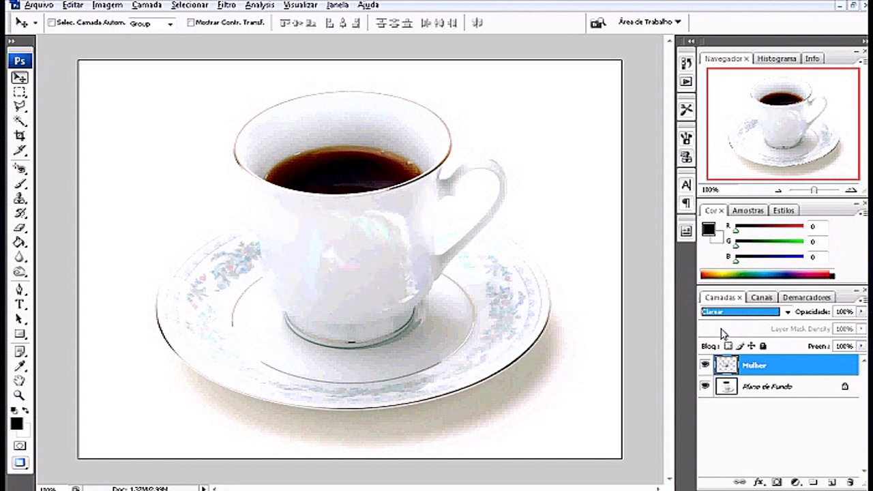
key(Up)
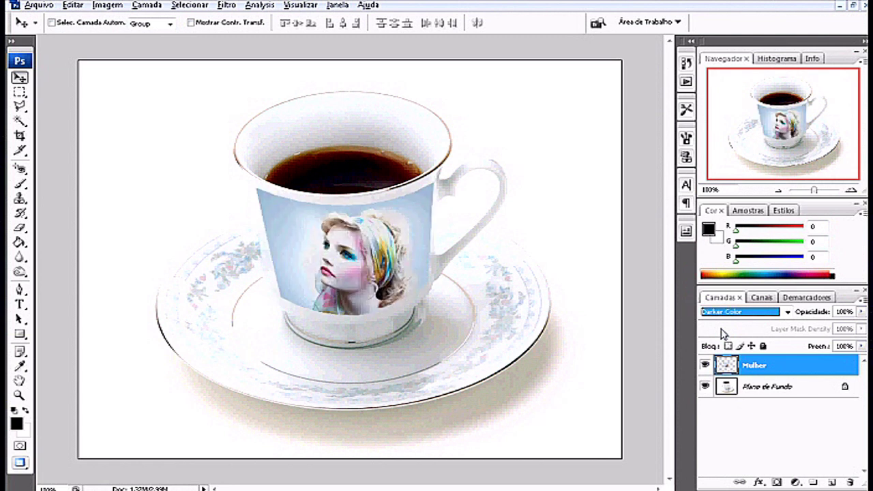
- Set the Mulher layer to Escurecer blending after briefly trying Multiplicação, then pick the Eraser
click(788, 311)
key(Up)
key(Up)
key(Up)
key(Up)
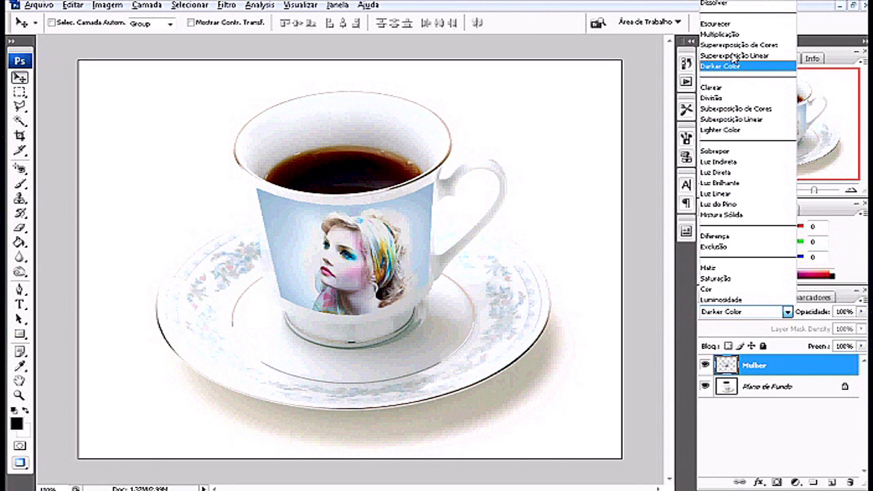
key(Return)
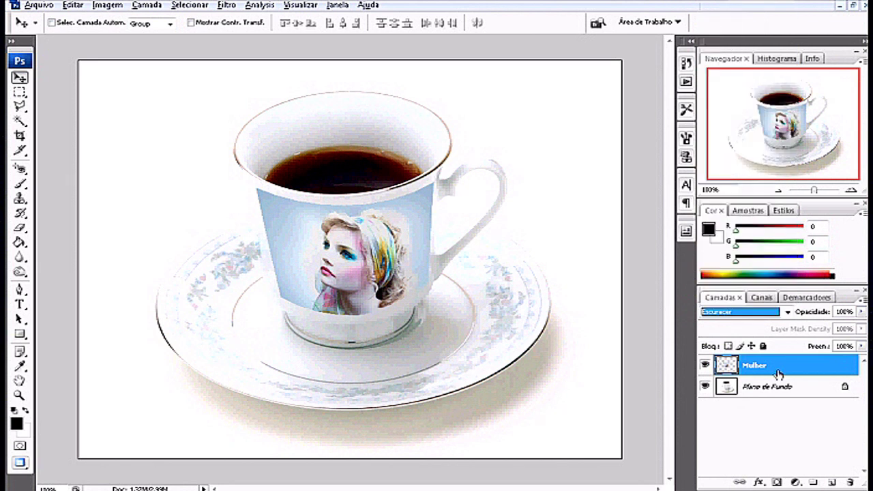
click(788, 312)
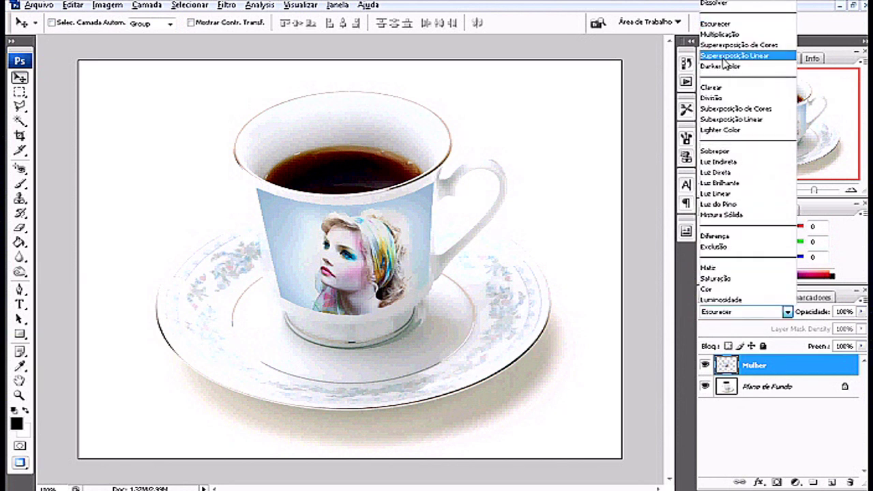
click(716, 36)
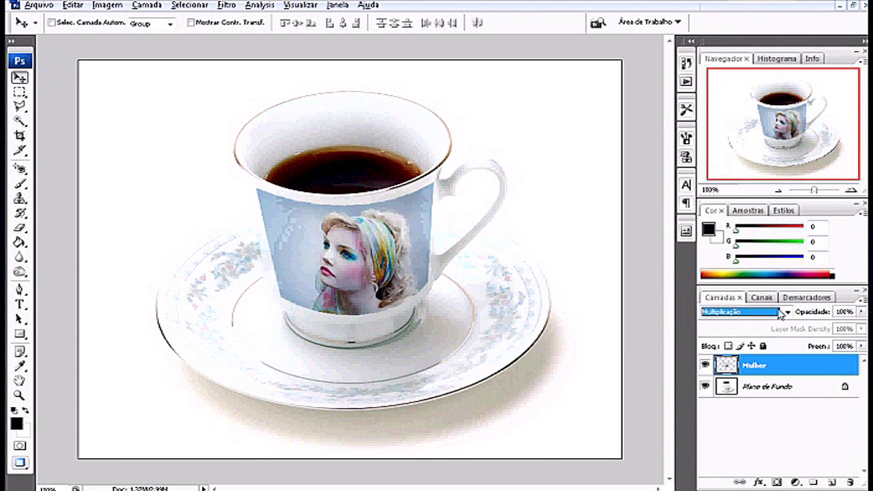
click(753, 313)
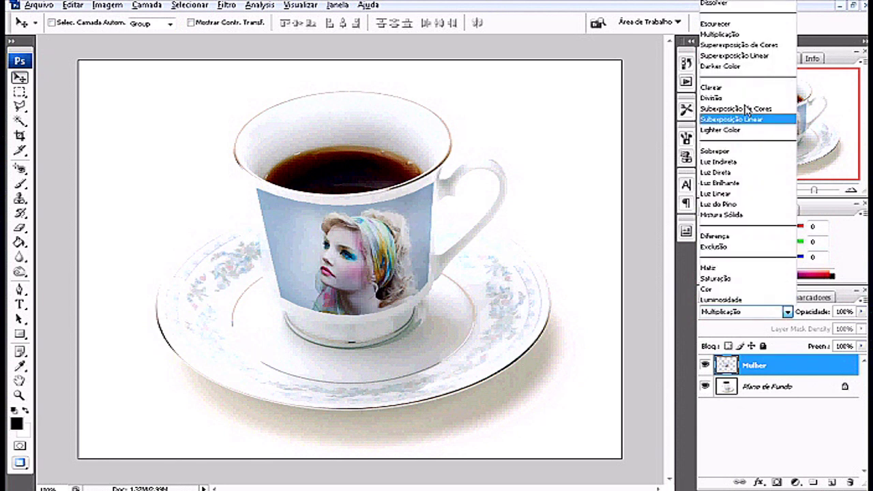
click(725, 25)
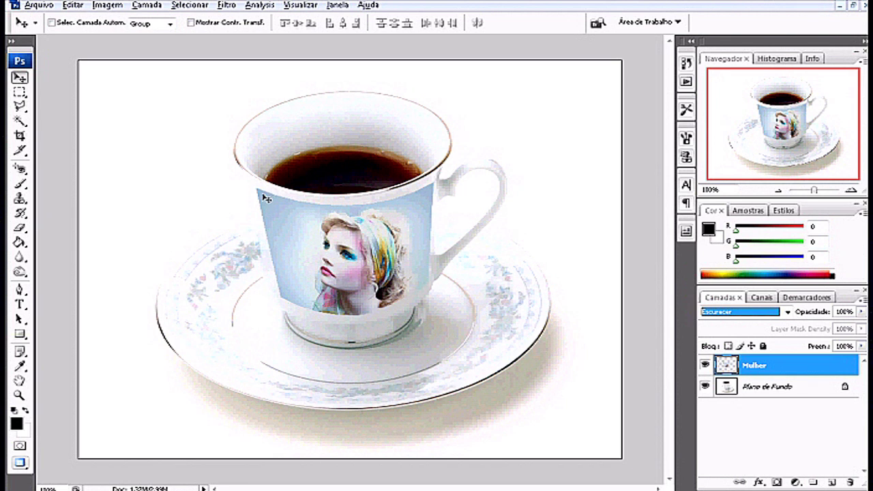
click(21, 228)
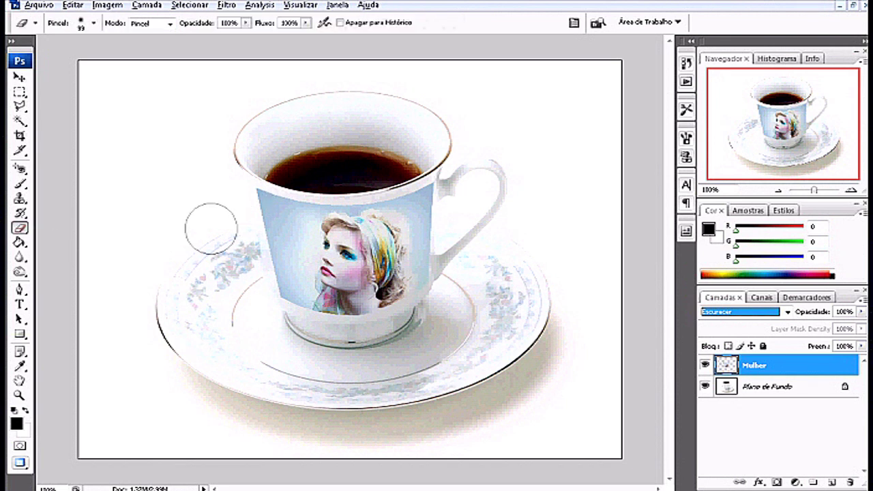
- Erase the portrait's top edge near the cup rim and merge Mulher into Plano de Fundo
mouse_move(280, 196)
mouse_down()
mouse_move(278, 188)
mouse_move(313, 183)
mouse_move(267, 189)
mouse_move(253, 204)
mouse_move(258, 285)
mouse_move(263, 271)
mouse_move(262, 255)
mouse_move(254, 296)
mouse_move(292, 312)
mouse_move(296, 327)
mouse_move(308, 328)
mouse_move(285, 288)
mouse_move(269, 283)
mouse_move(293, 187)
mouse_move(403, 172)
mouse_move(428, 189)
mouse_move(441, 242)
mouse_up()
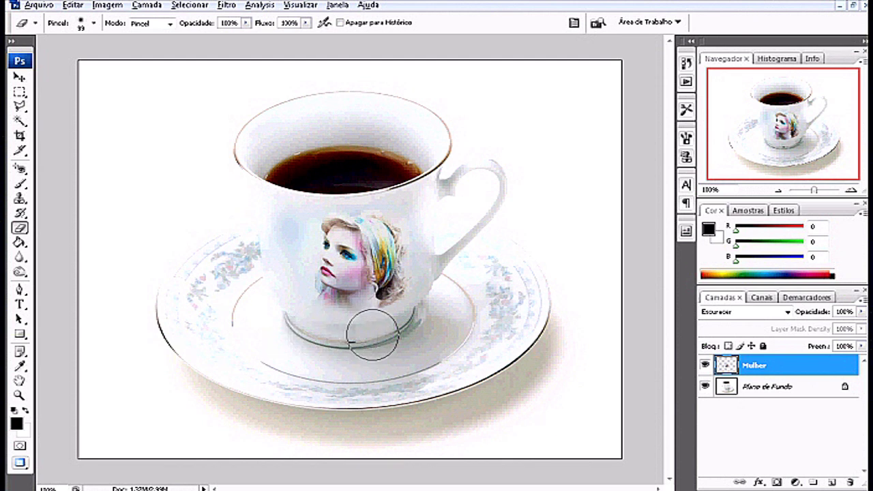
click(20, 78)
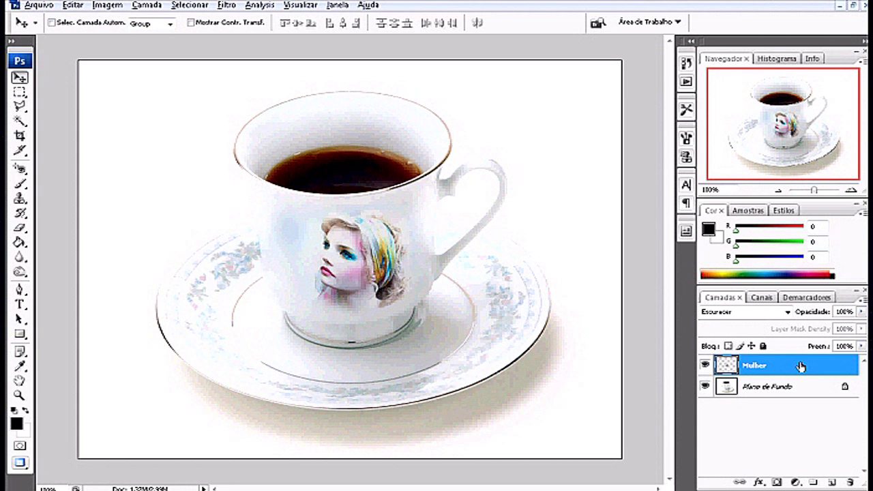
key(ctrl+e)
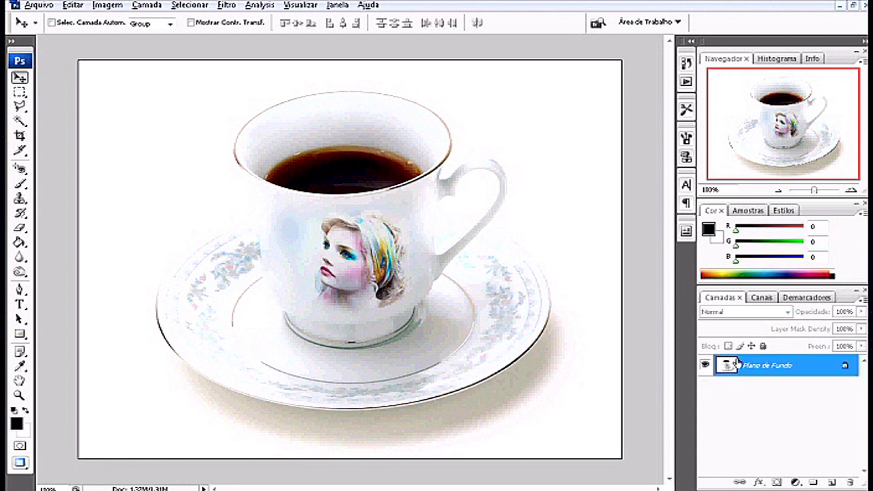
- Save the image as a maximum-quality JPEG named 'tea_cup 2'
click(38, 5)
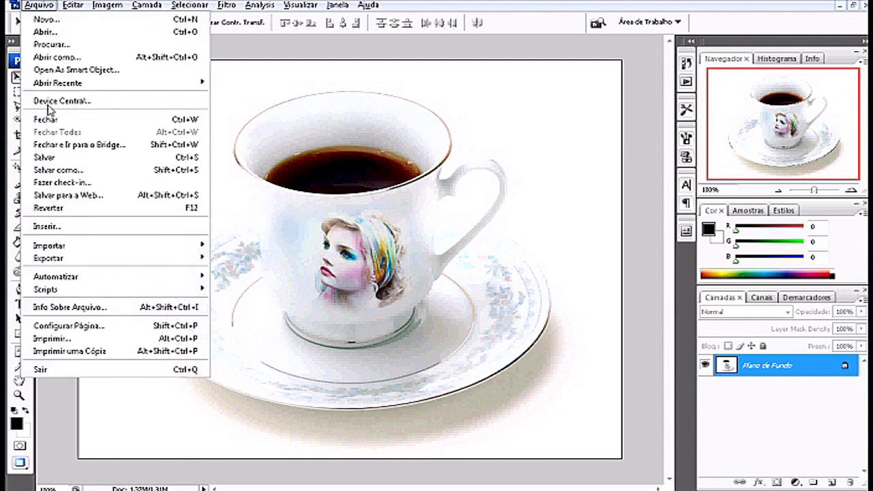
click(58, 171)
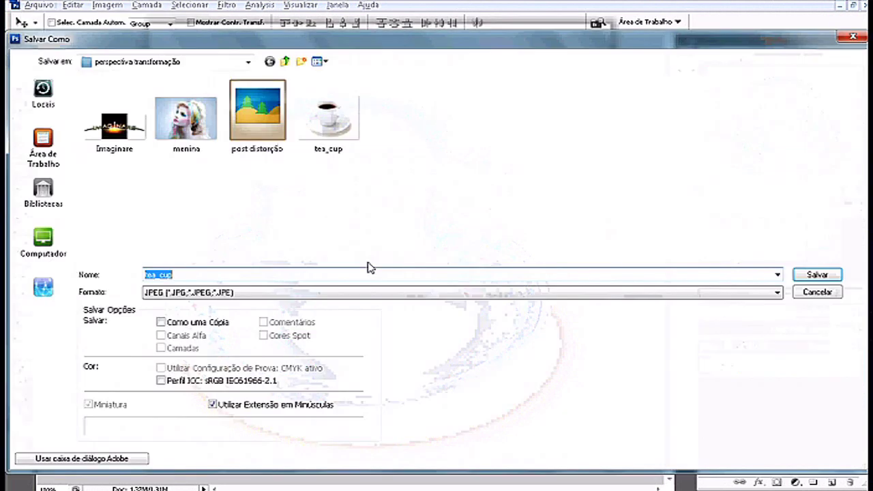
click(248, 275)
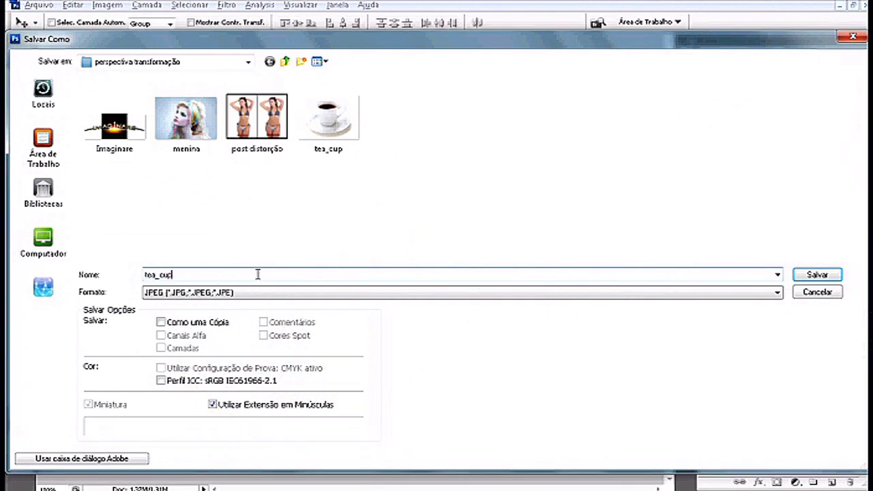
text(2)
click(831, 280)
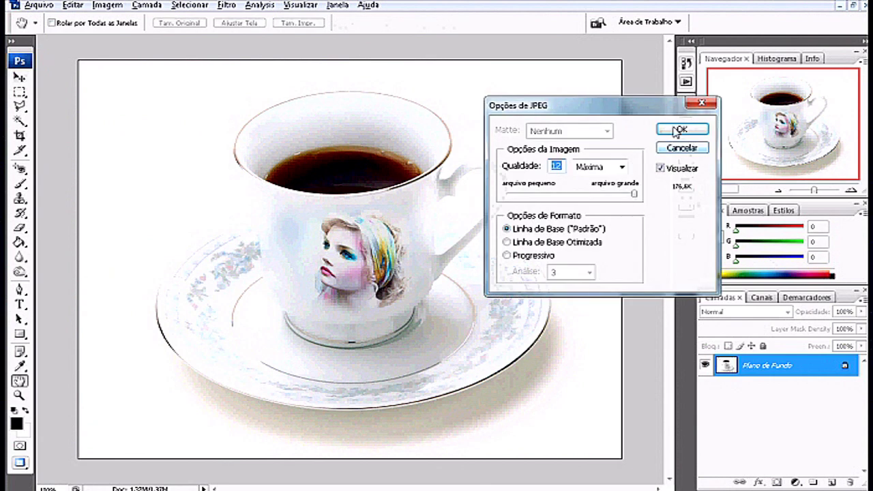
click(680, 130)
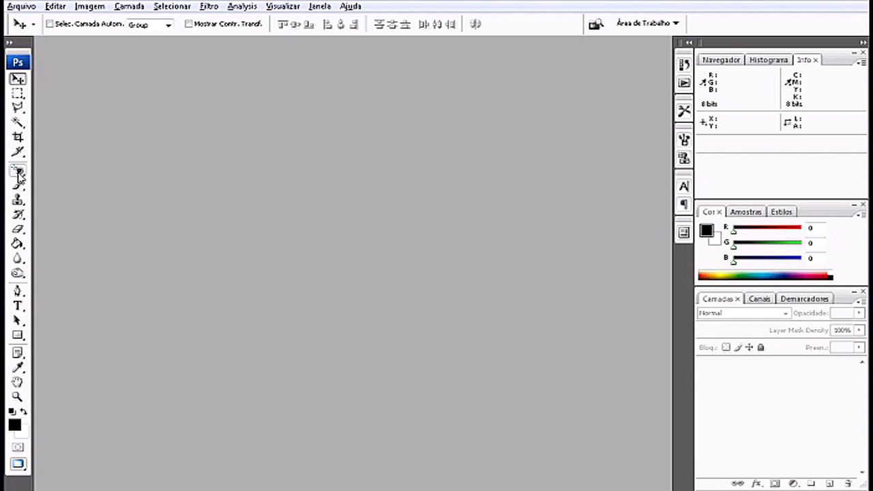
- Open the predio building photo
click(23, 6)
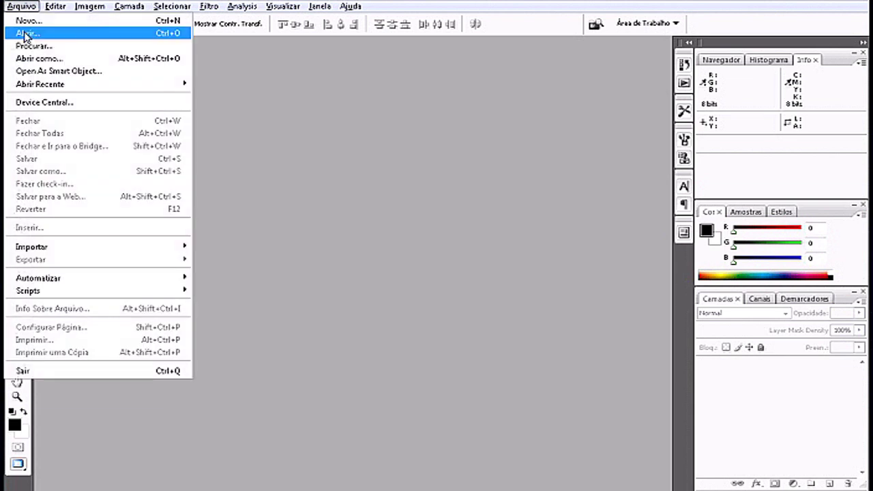
click(24, 34)
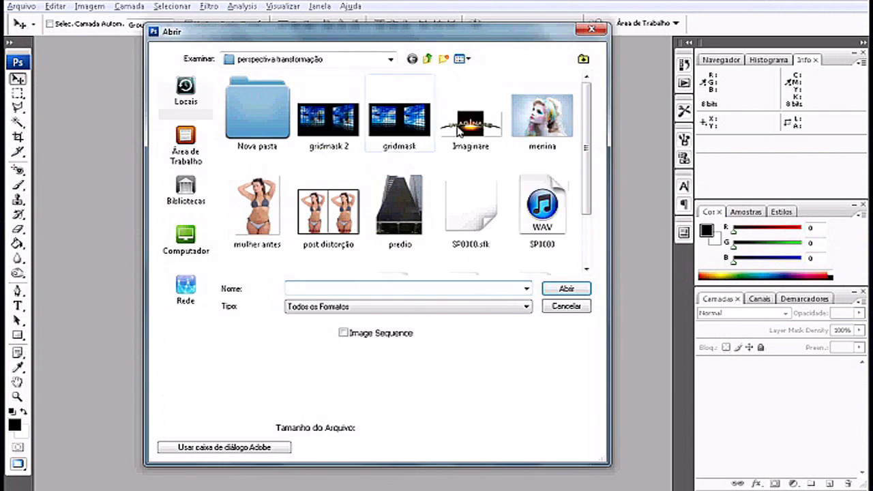
scroll(589, 169, down, 2)
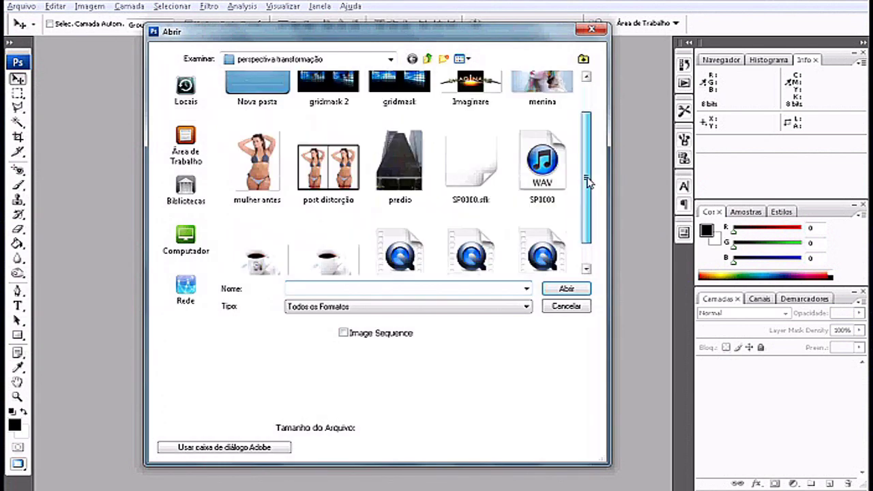
scroll(588, 168, up, 2)
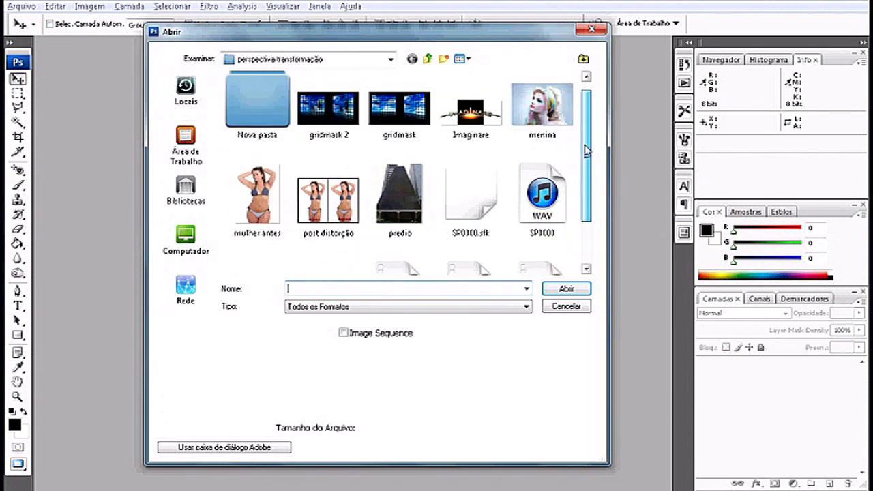
double_click(401, 195)
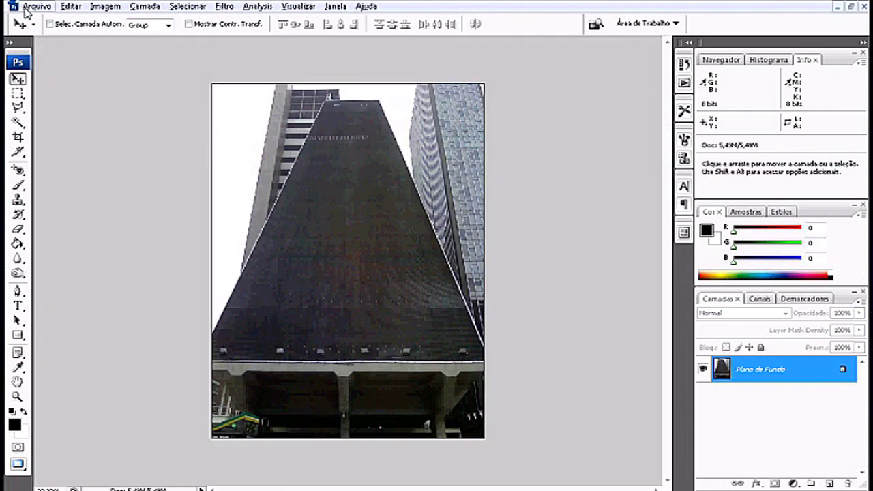
- Open the menina portrait as a second document
click(30, 6)
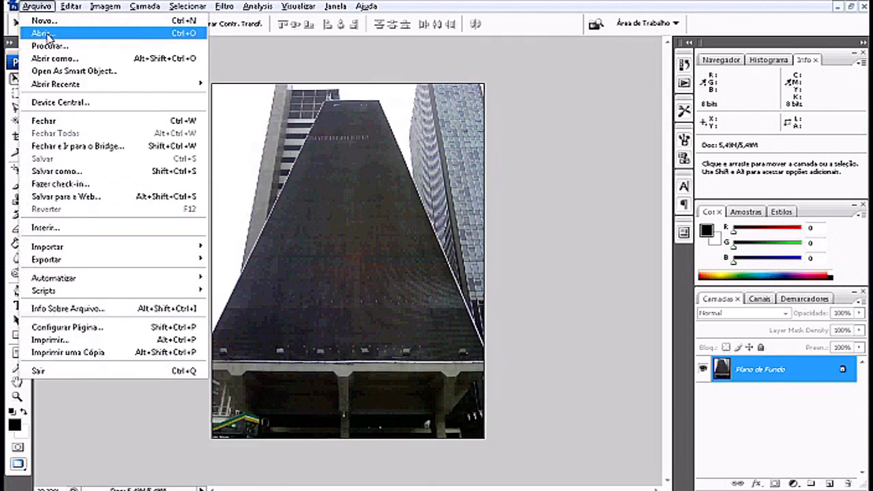
click(42, 34)
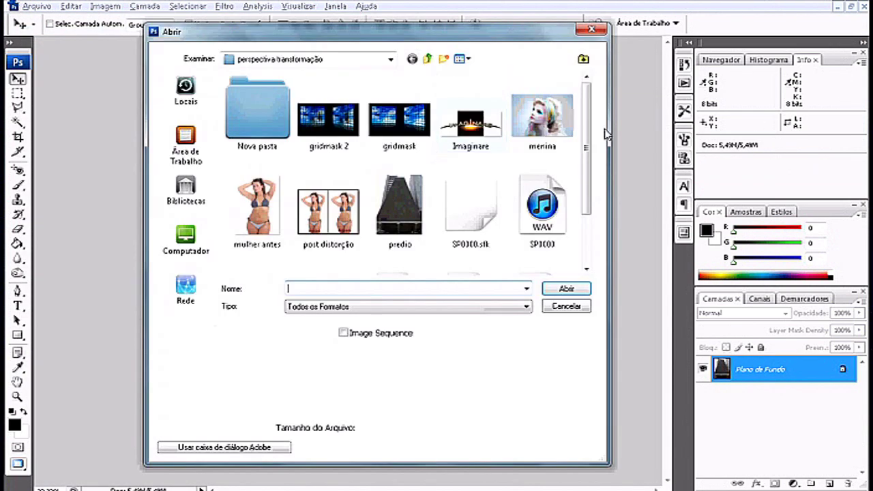
drag(585, 172, 599, 121)
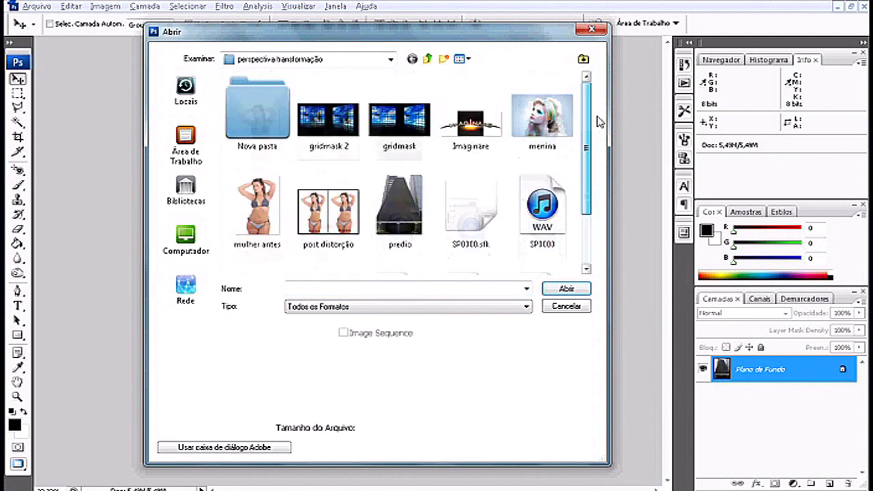
double_click(537, 120)
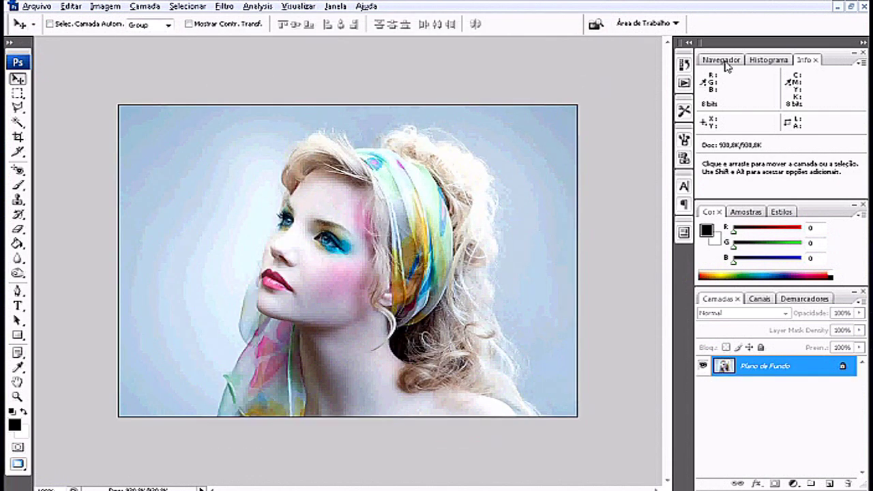
- Drag the menina portrait onto predio.jpg, dismiss the installer errors, and maximize predio.jpg
click(851, 6)
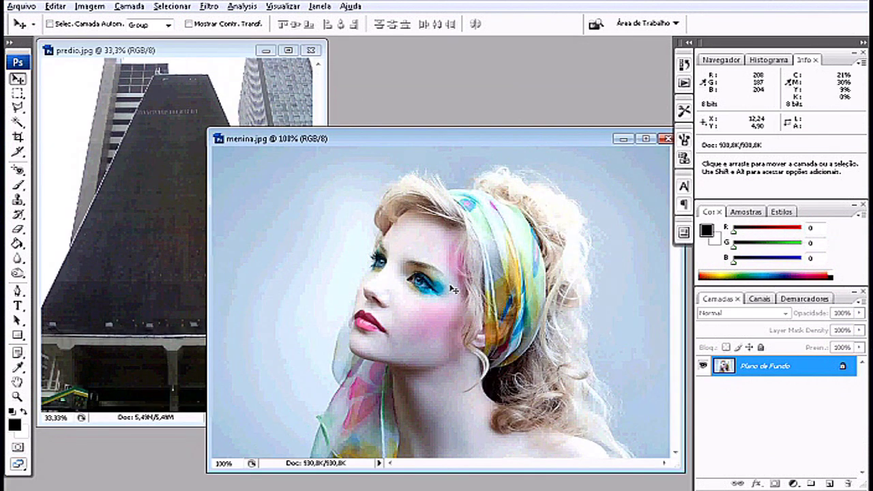
drag(404, 278, 164, 213)
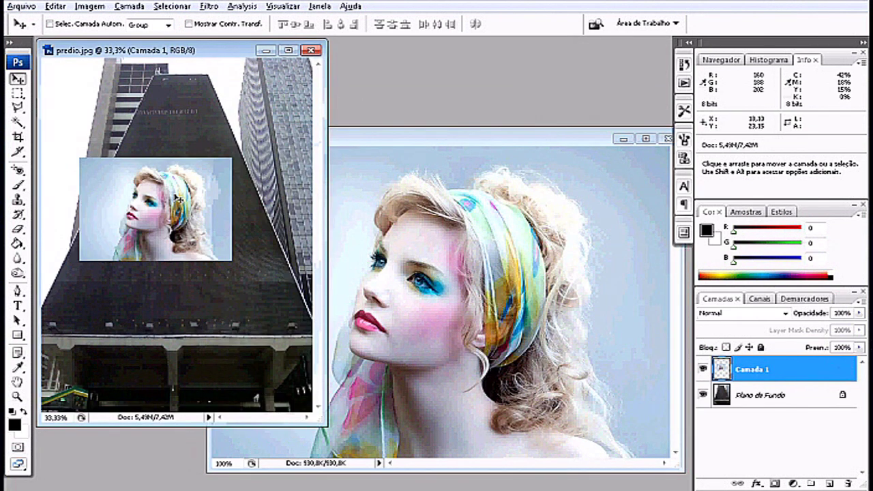
click(533, 219)
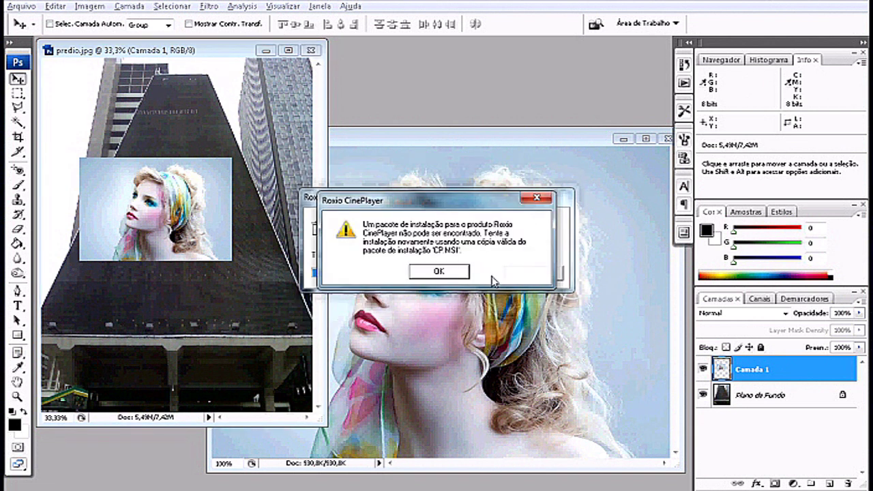
click(458, 273)
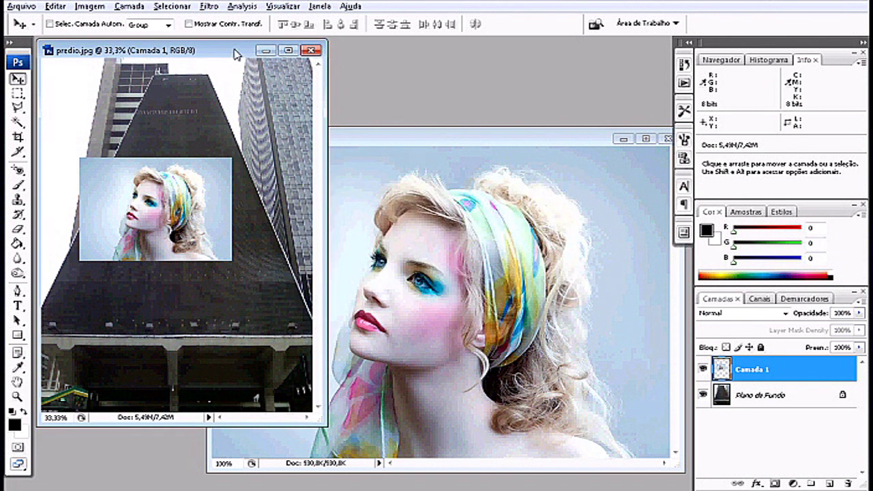
click(289, 50)
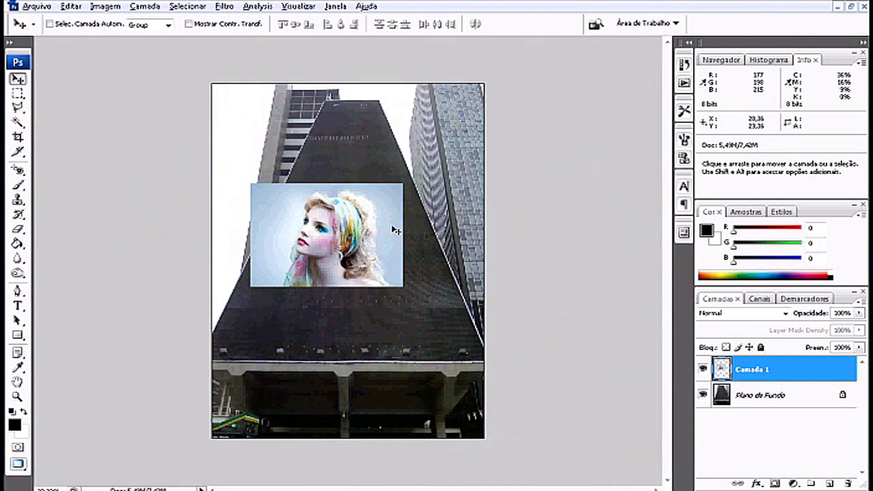
- Distort the portrait's four corners onto the tapering dark facade panel and commit it
key(ctrl+t)
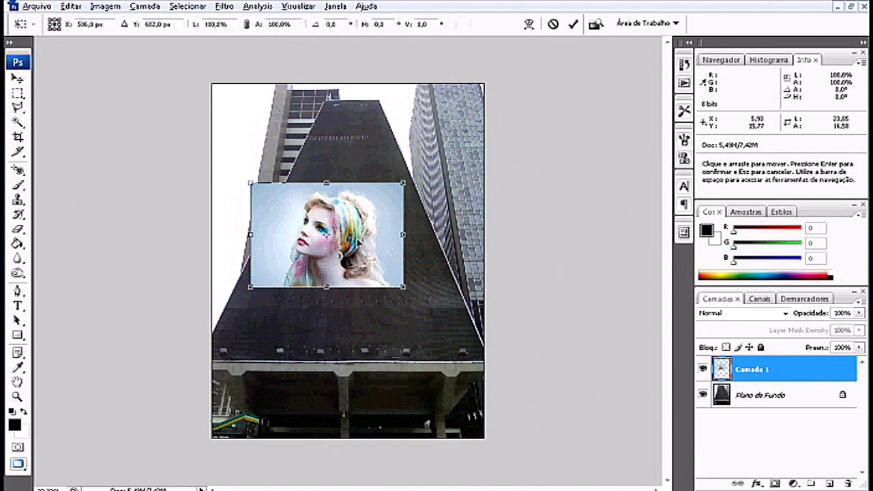
right_click(362, 242)
click(397, 312)
drag(404, 289, 475, 328)
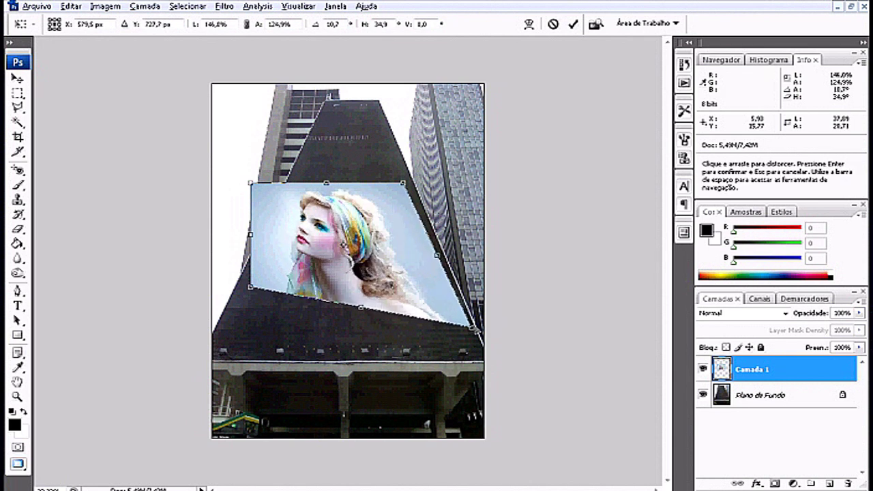
drag(403, 183, 407, 166)
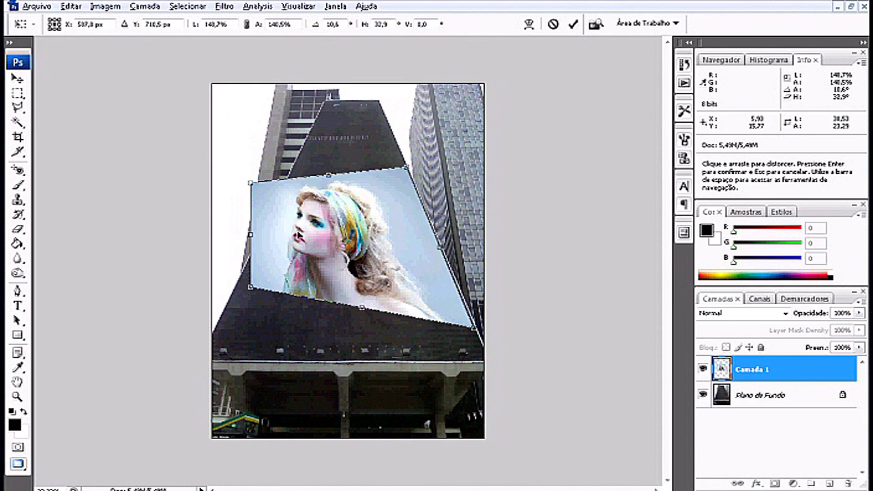
drag(251, 287, 221, 326)
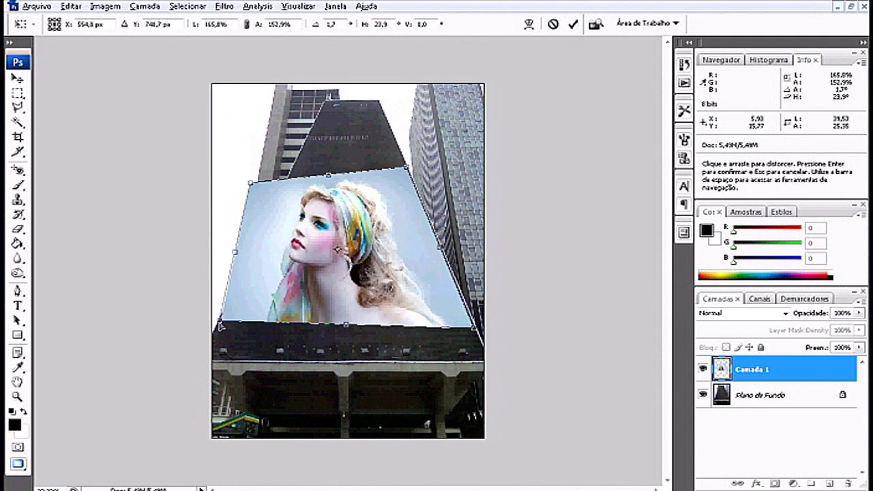
drag(250, 184, 286, 188)
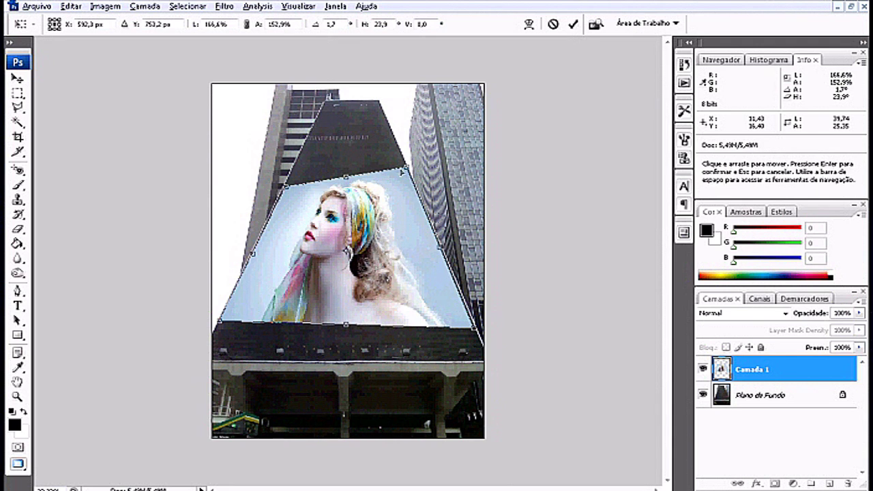
drag(408, 167, 416, 189)
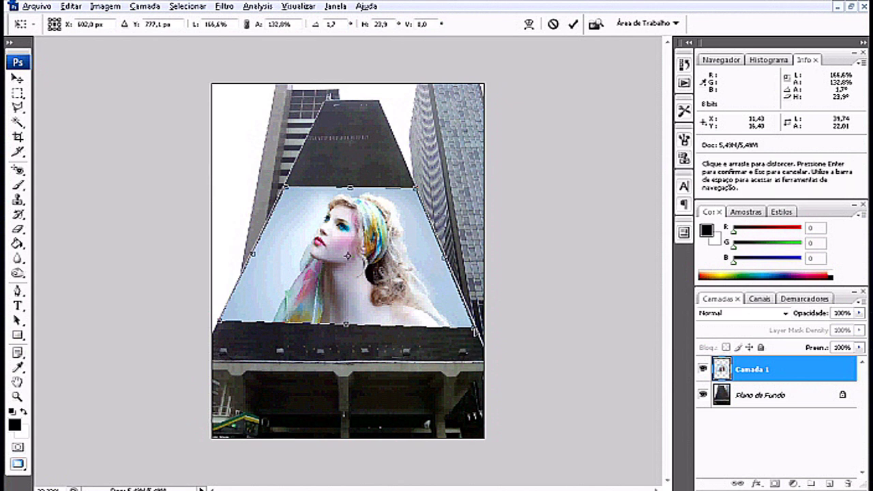
drag(474, 330, 472, 325)
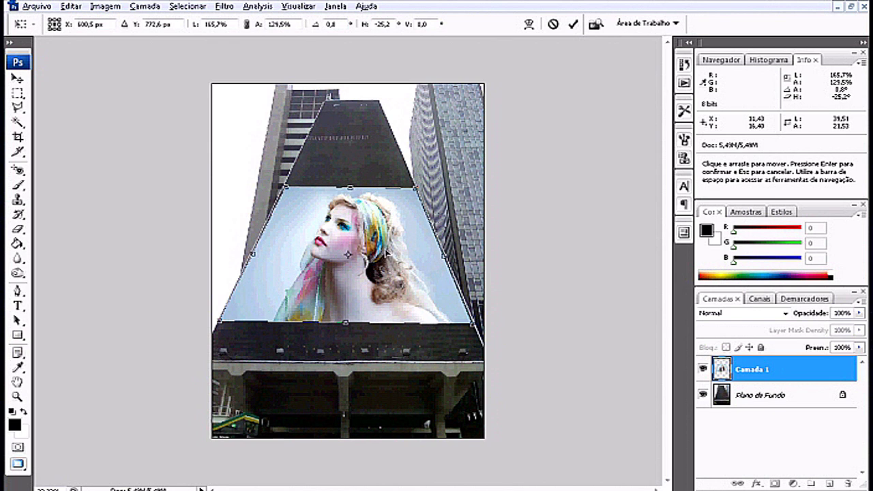
key(Return)
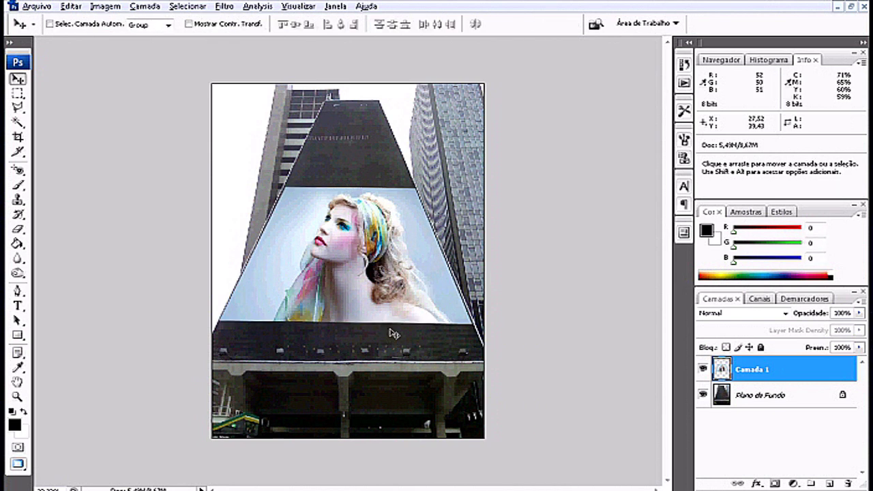
- Set Camada 1 to Dissolver and preview the darken, lighten, contrast and colour blend groups
click(737, 316)
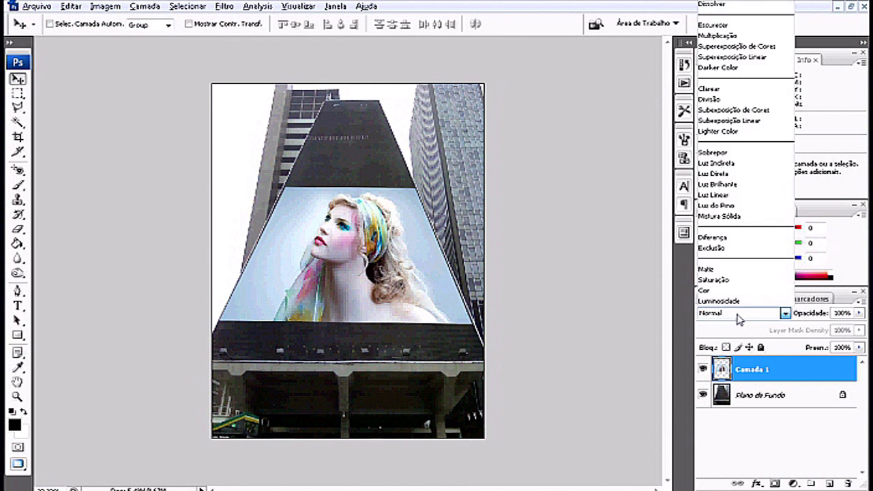
click(722, 7)
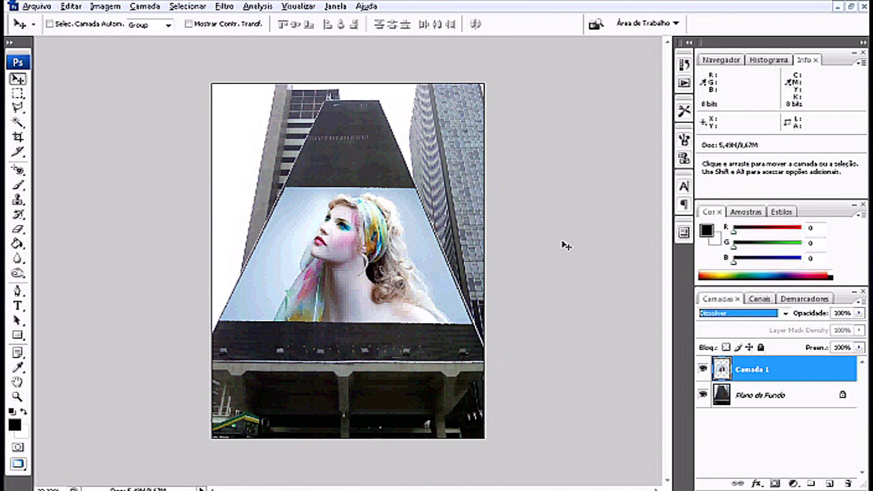
key(Down)
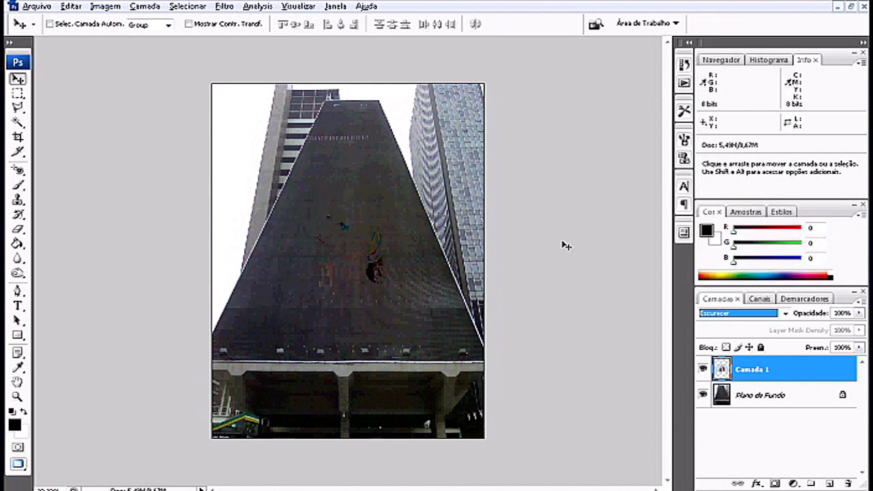
key(Down)
key(Down)
key(Down)
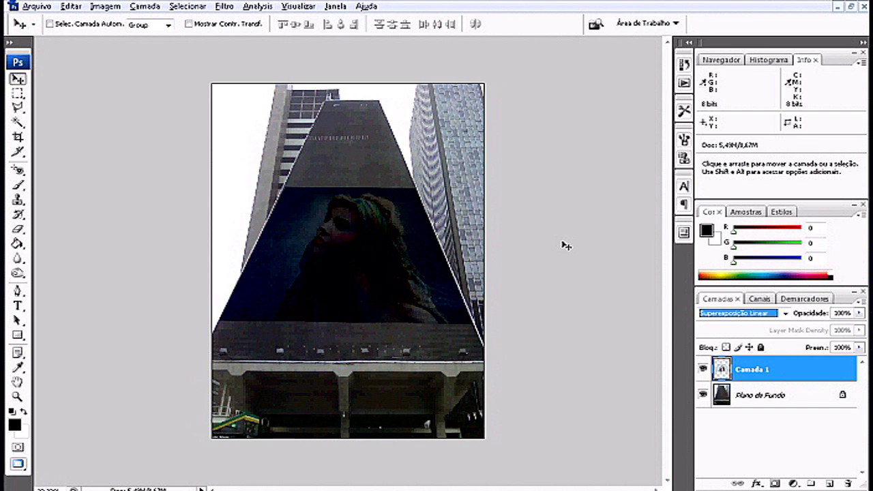
key(Down)
key(Down)
key(Down)
key(Down)
key(Down)
key(Down)
key(Down)
key(Down)
key(Down)
key(Down)
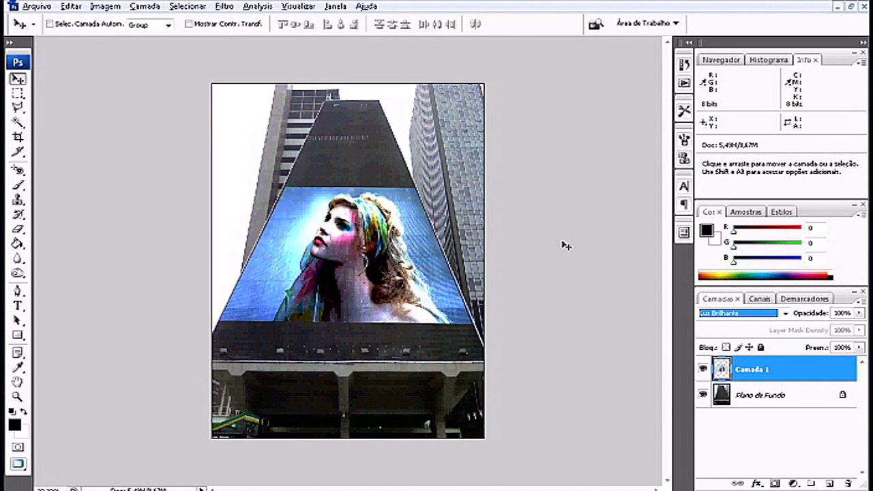
key(Down)
key(Down)
key(Down)
key(Down)
key(Down)
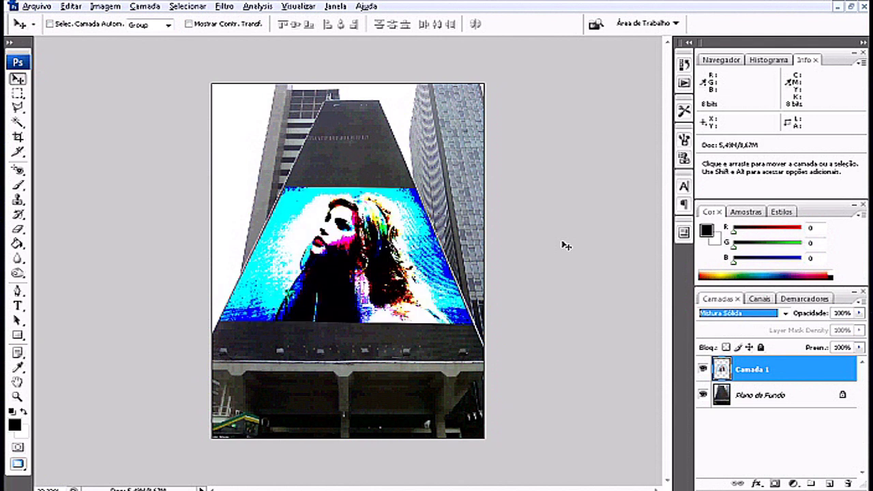
key(Down)
key(Down)
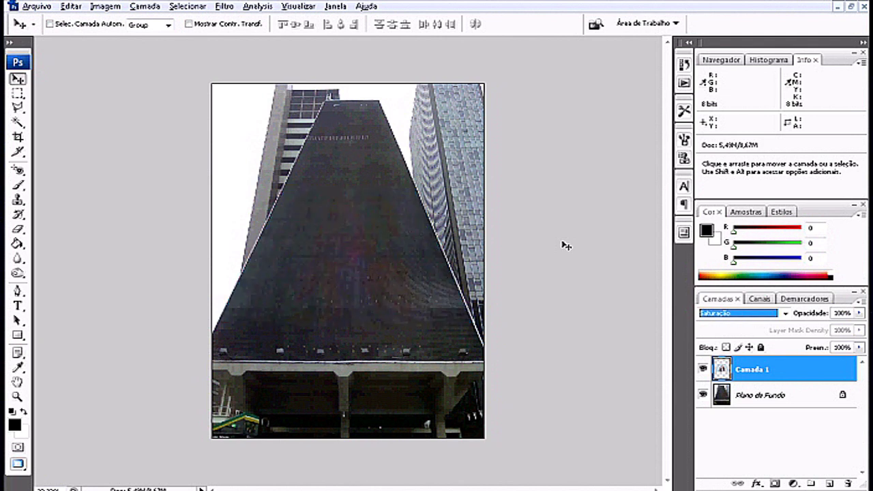
key(Down)
key(Down)
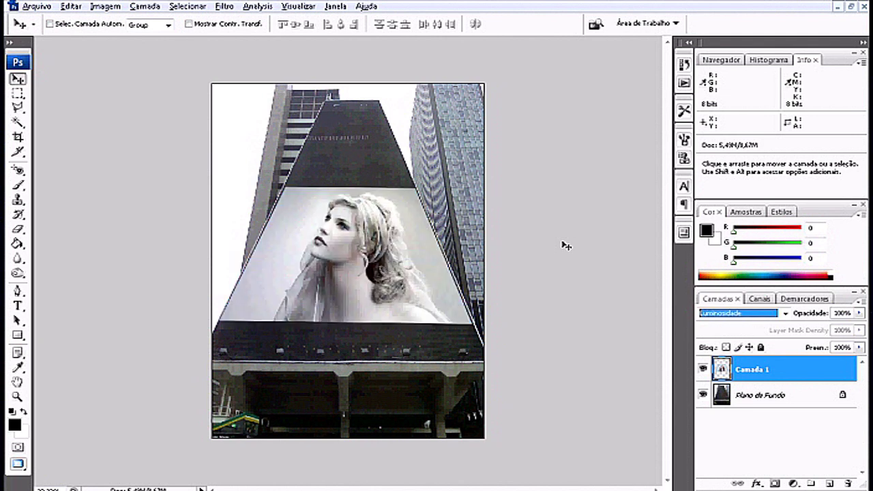
- Step back through Exclusão, Diferença, Luz Linear and Luz Indireta to Normal blending
key(Up)
key(Up)
key(Up)
key(Up)
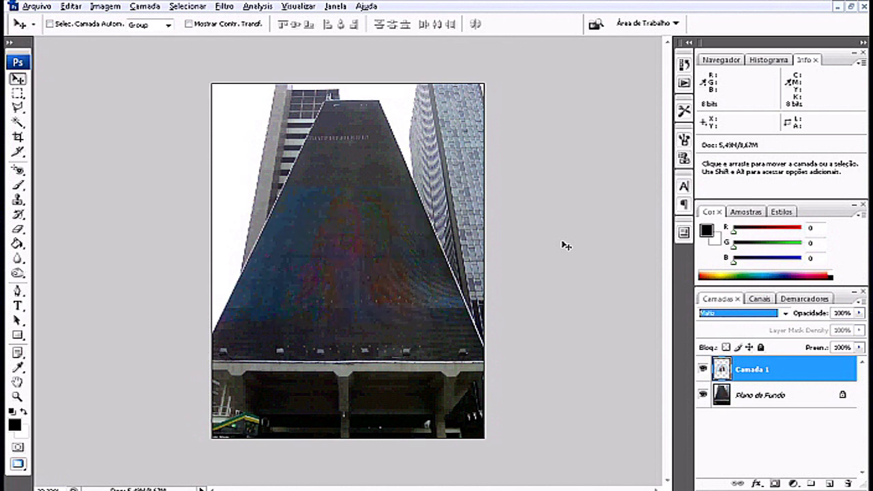
key(Up)
key(Up)
key(Down)
key(Down)
key(Up)
key(Up)
key(Up)
key(Up)
key(Down)
key(Down)
key(Down)
key(Up)
key(Up)
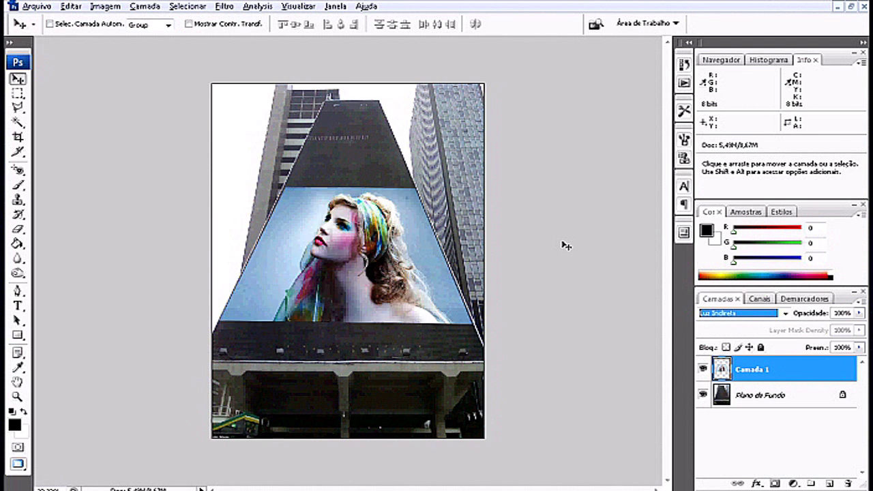
key(Up)
key(Up)
key(Down)
key(Up)
key(Up)
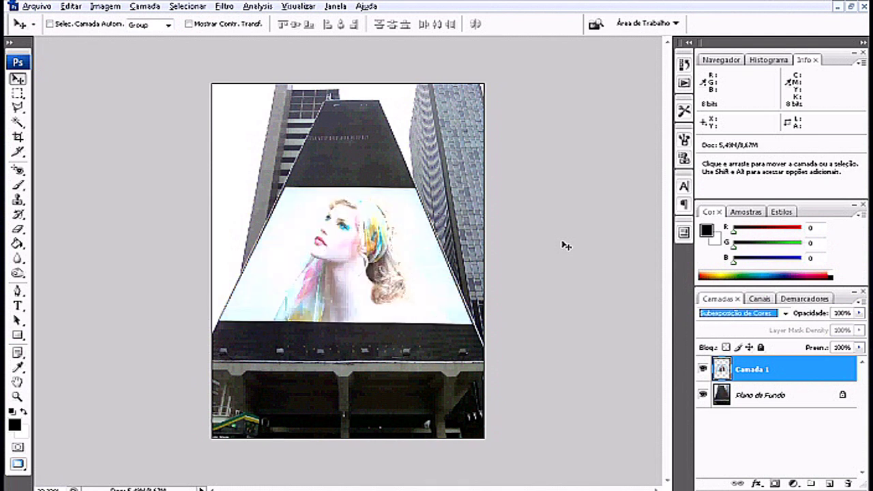
key(Up)
key(Up)
key(Up)
key(Up)
key(Up)
key(Up)
key(Up)
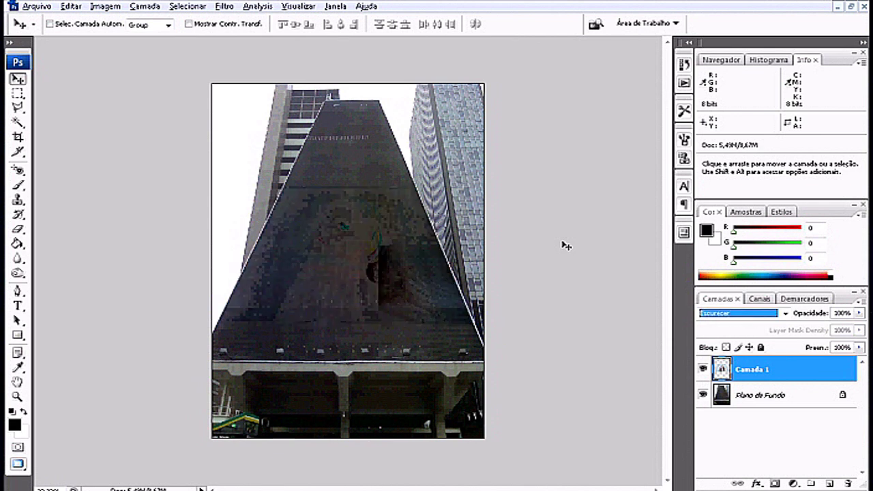
key(Up)
key(Up)
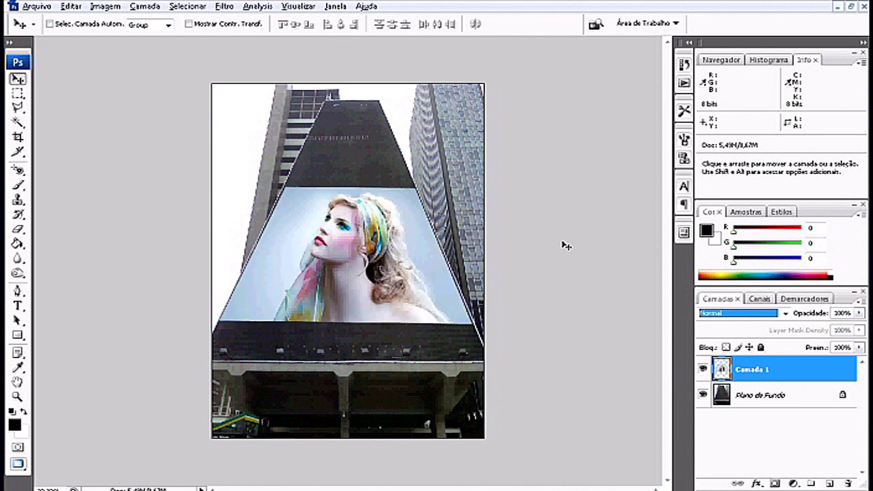
- Try Diferença, then set Camada 1 to Sobrepor and zoom in on the facade
click(787, 313)
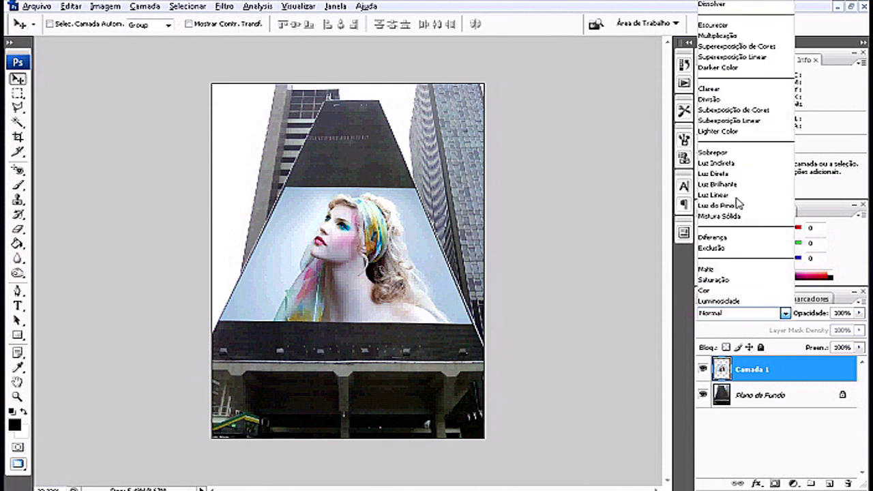
click(724, 240)
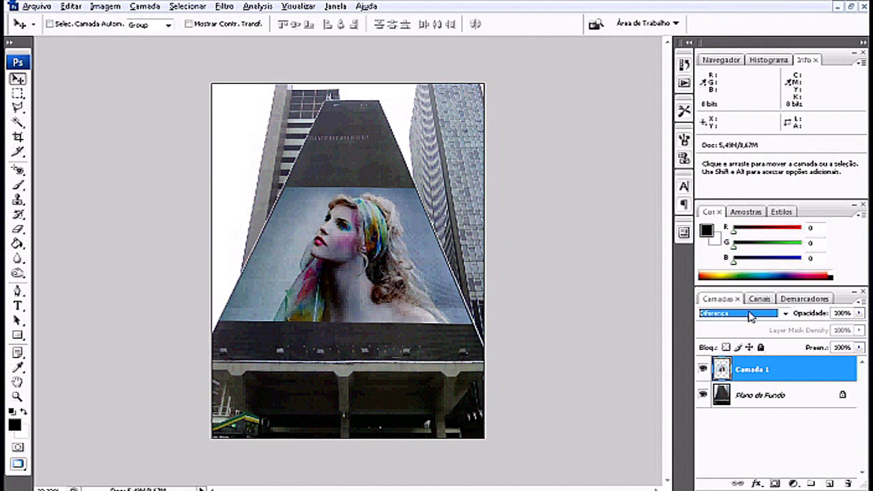
click(786, 314)
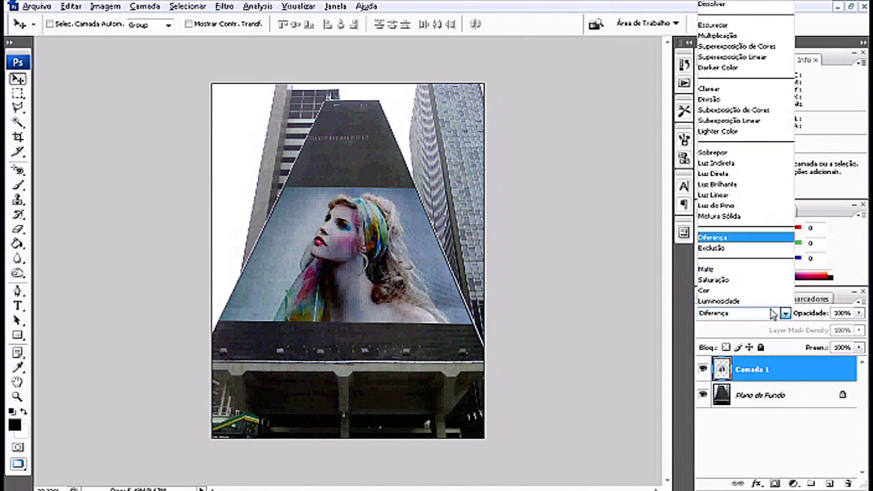
click(744, 156)
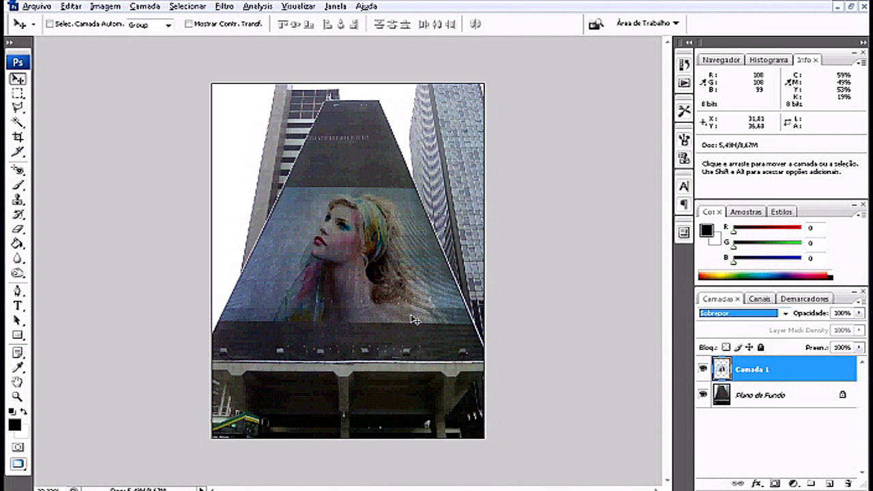
key(ctrl+plus)
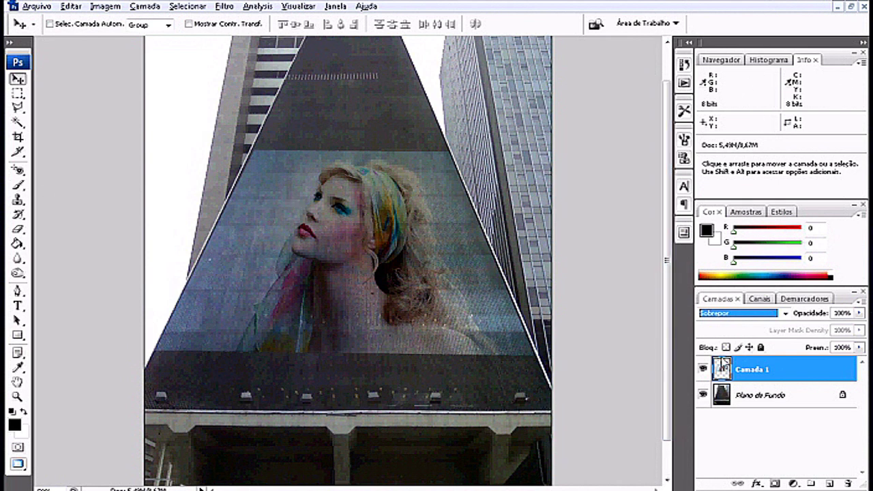
- Erase Camada 1's top, left and right edges with an enlarged eraser brush
click(15, 230)
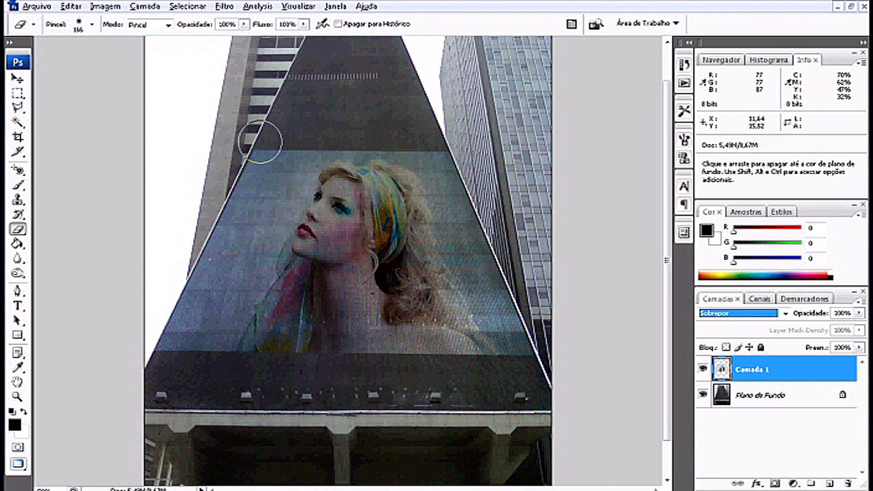
mouse_move(294, 138)
mouse_down()
mouse_move(249, 154)
mouse_move(224, 202)
mouse_move(164, 356)
mouse_move(185, 354)
mouse_move(201, 337)
mouse_move(267, 367)
mouse_move(375, 372)
mouse_move(538, 349)
mouse_move(522, 262)
mouse_move(521, 332)
mouse_move(512, 236)
mouse_move(466, 156)
mouse_move(433, 140)
mouse_move(372, 134)
mouse_move(310, 142)
mouse_move(370, 132)
mouse_move(351, 132)
mouse_move(281, 142)
mouse_move(251, 192)
mouse_move(224, 216)
mouse_up()
key(bracketright)
key(bracketright)
key(bracketright)
key(bracketright)
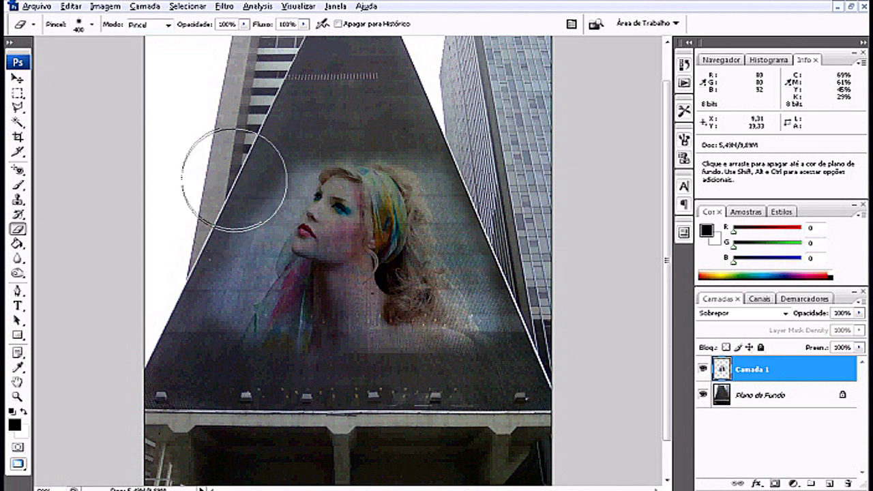
mouse_move(248, 148)
mouse_down()
mouse_move(212, 231)
mouse_move(200, 293)
mouse_move(205, 331)
mouse_up()
mouse_move(478, 321)
mouse_down()
mouse_move(529, 323)
mouse_move(531, 289)
mouse_move(525, 227)
mouse_move(474, 128)
mouse_up()
click(18, 79)
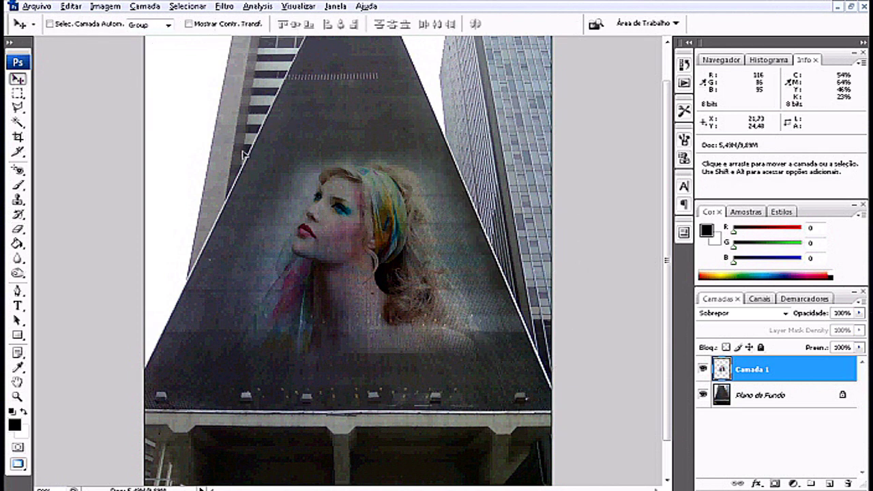
- Scale the portrait up to about 115.6%, lower it on the facade, and flatten it into Plano de Fundo
key(ctrl+t)
drag(153, 146, 124, 120)
drag(539, 131, 546, 127)
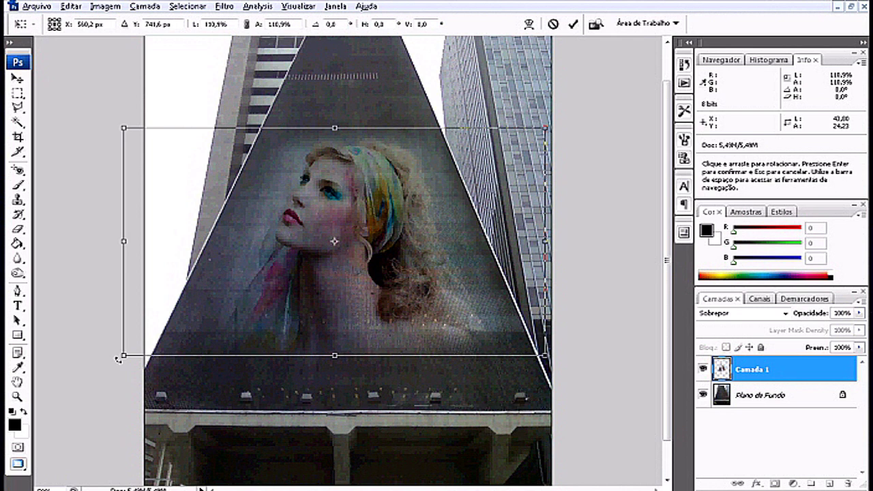
drag(122, 357, 106, 365)
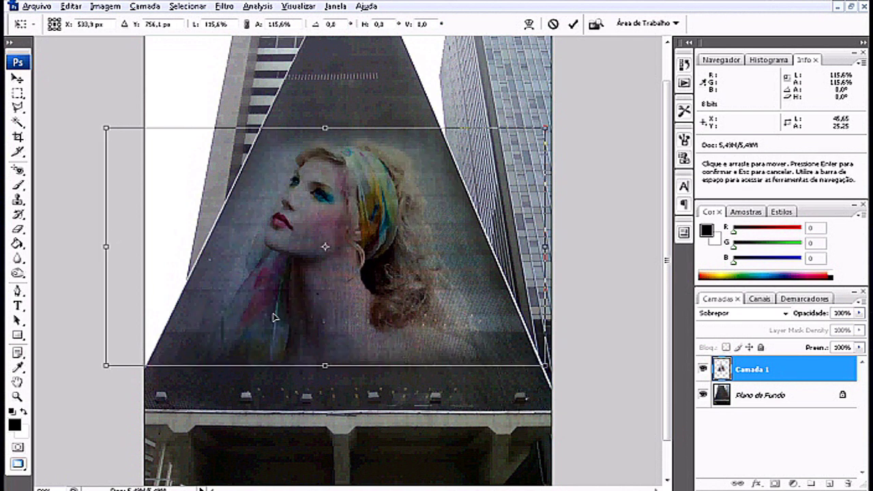
drag(277, 321, 273, 323)
key(Return)
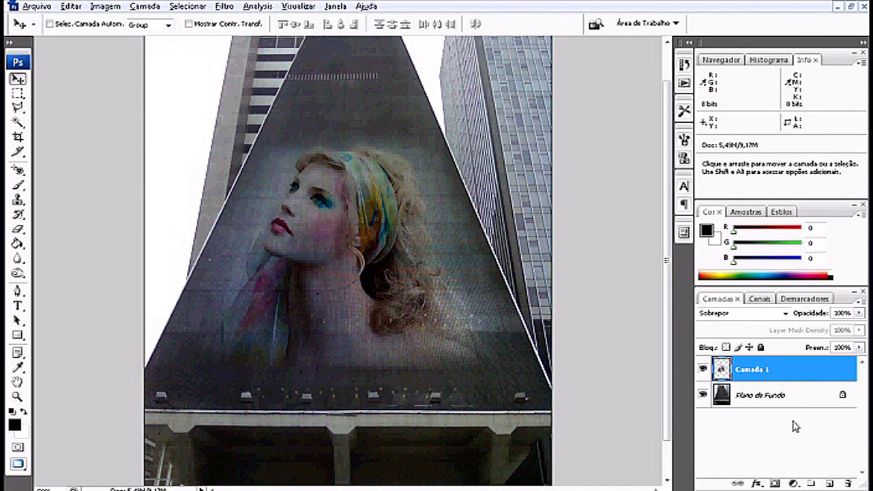
key(ctrl+e)
click(34, 7)
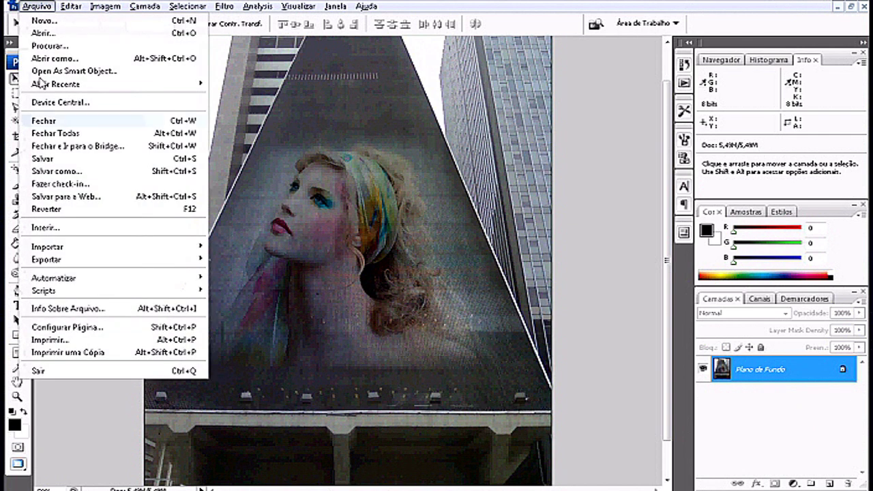
- Begin saving the composite as a JPEG named predio with Arquivo > Salvar como
click(42, 171)
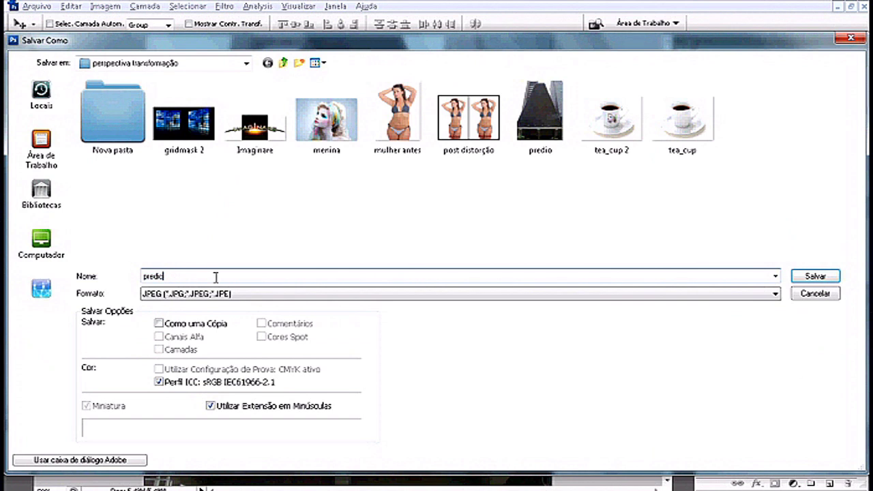